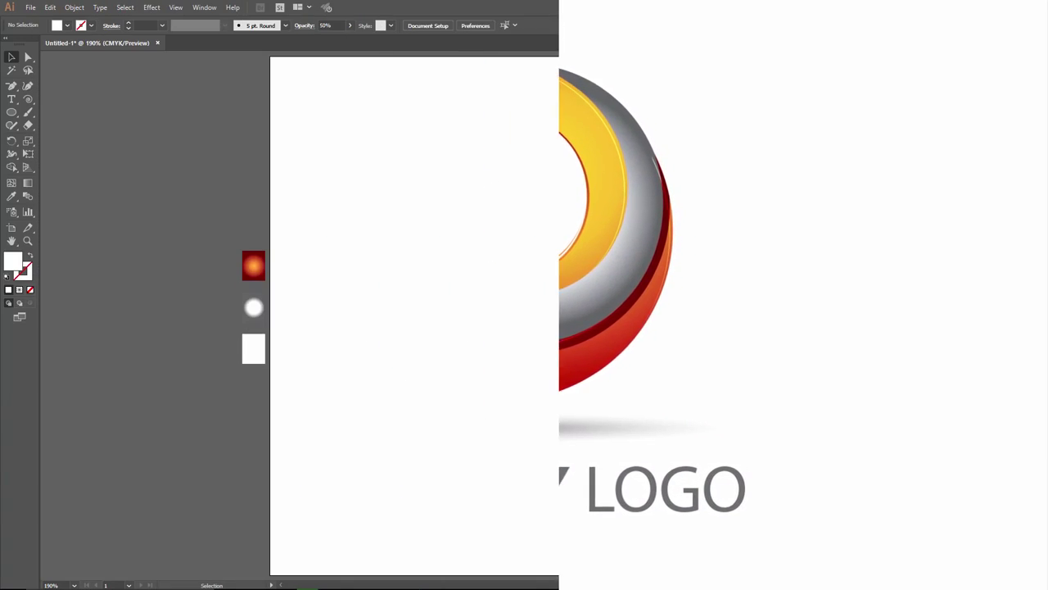
Step: Draw a circle at the artboard centre and fill it dark blue
{"action": "left_click_drag", "start_coordinate": [531, 303], "coordinate": [676, 447]}
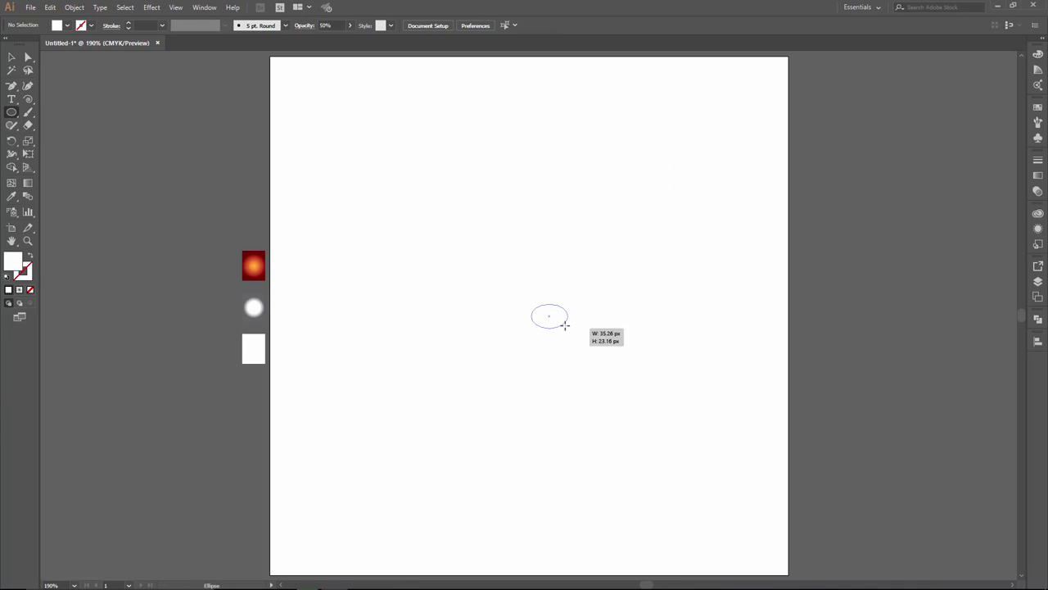
{"action": "left_click", "coordinate": [606, 322]}
{"action": "left_click", "coordinate": [549, 310]}
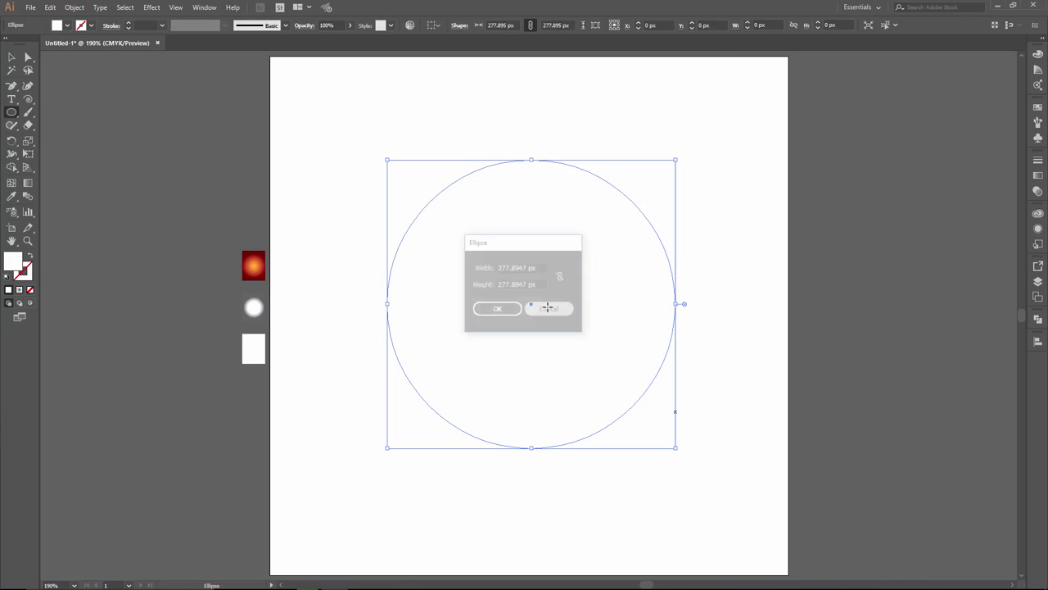
{"action": "left_click", "coordinate": [12, 57]}
{"action": "left_click", "coordinate": [67, 26]}
{"action": "left_click", "coordinate": [73, 44]}
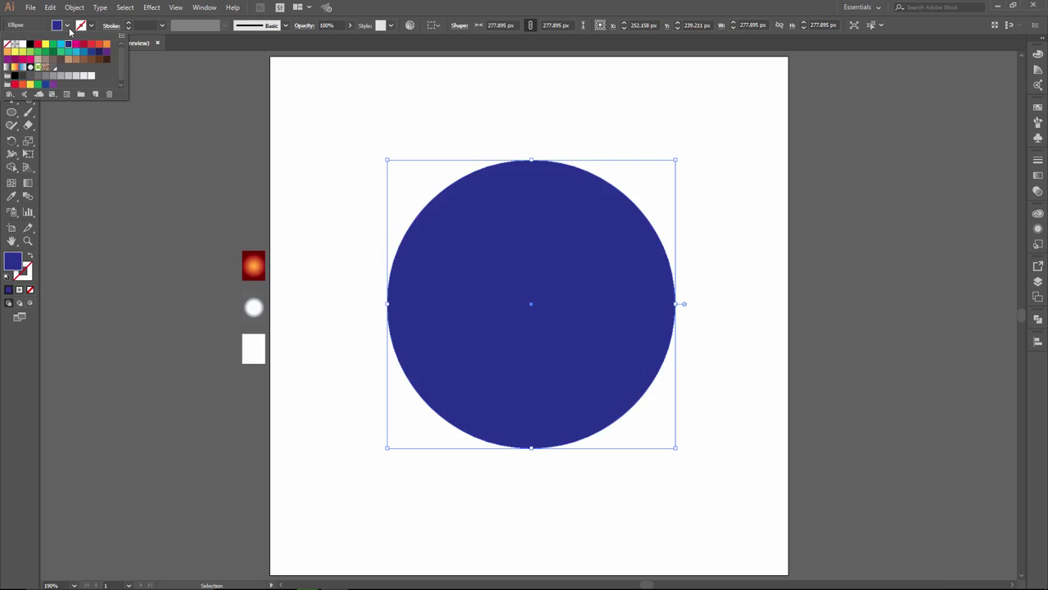
Step: Paste a copy of the circle in front and shrink it to 240 px around its centre
{"action": "left_click", "coordinate": [50, 7]}
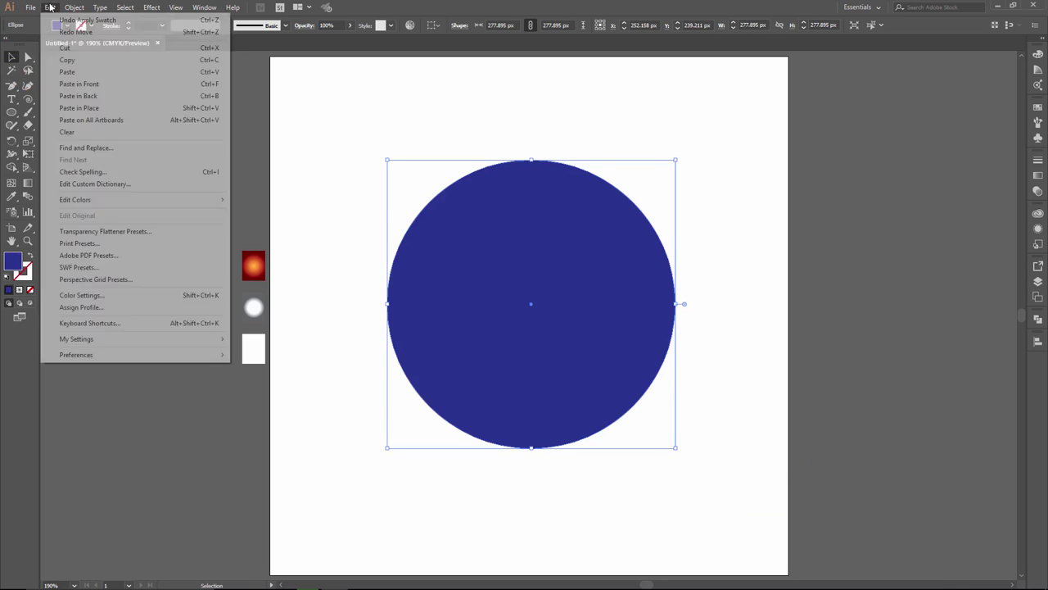
{"action": "left_click", "coordinate": [67, 60]}
{"action": "left_click", "coordinate": [50, 7]}
{"action": "left_click", "coordinate": [80, 85]}
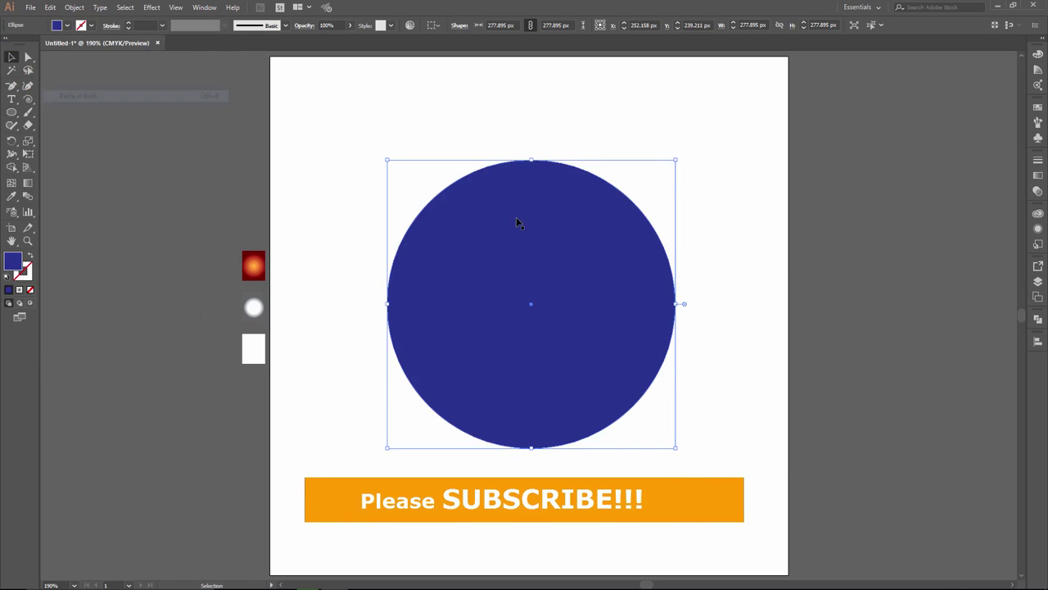
{"action": "left_click_drag", "start_coordinate": [676, 162], "coordinate": [653, 182]}
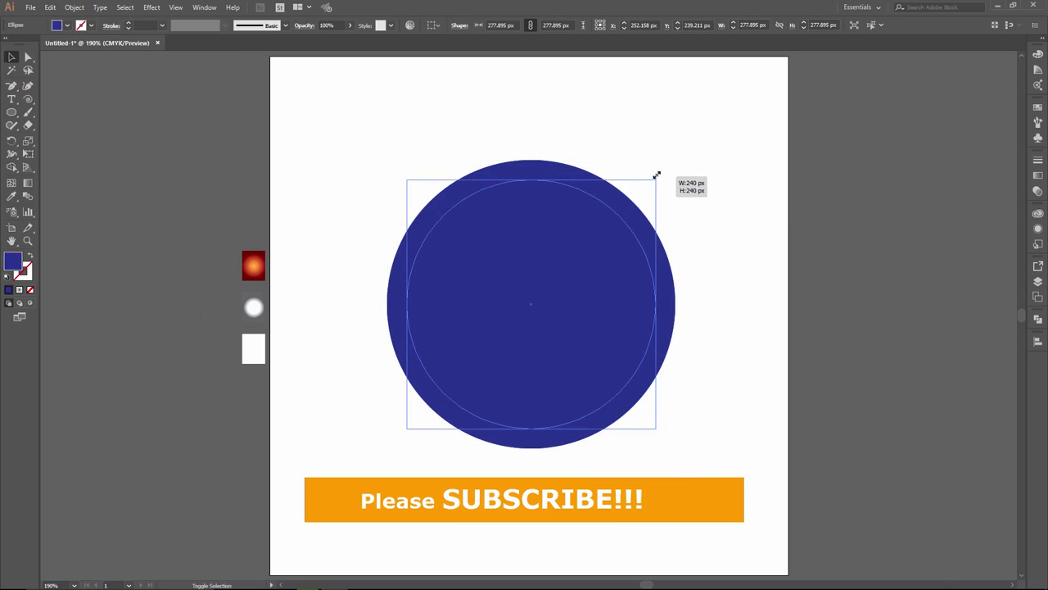
{"action": "left_click", "coordinate": [687, 204]}
Step: Fill the large circle magenta
{"action": "left_click", "coordinate": [604, 196]}
{"action": "left_click", "coordinate": [67, 26]}
{"action": "left_click", "coordinate": [76, 43]}
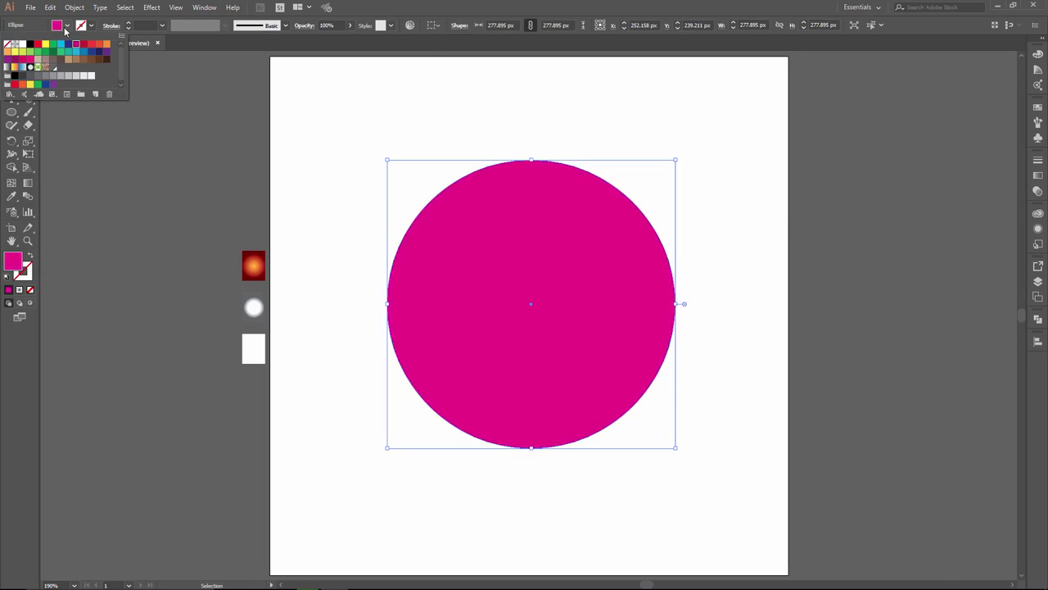
{"action": "left_click", "coordinate": [600, 102]}
Step: Draw a spiral out from the circle's centre and bend its outer end along the circle's top edge
{"action": "left_click", "coordinate": [28, 100]}
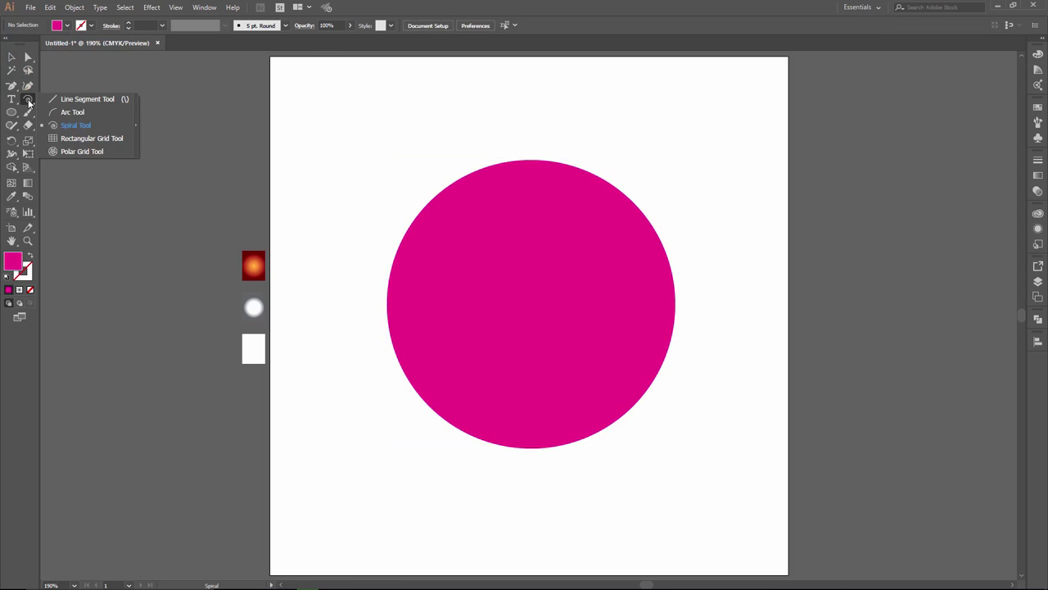
{"action": "left_click", "coordinate": [70, 127]}
{"action": "left_click", "coordinate": [575, 328]}
{"action": "left_click", "coordinate": [549, 339]}
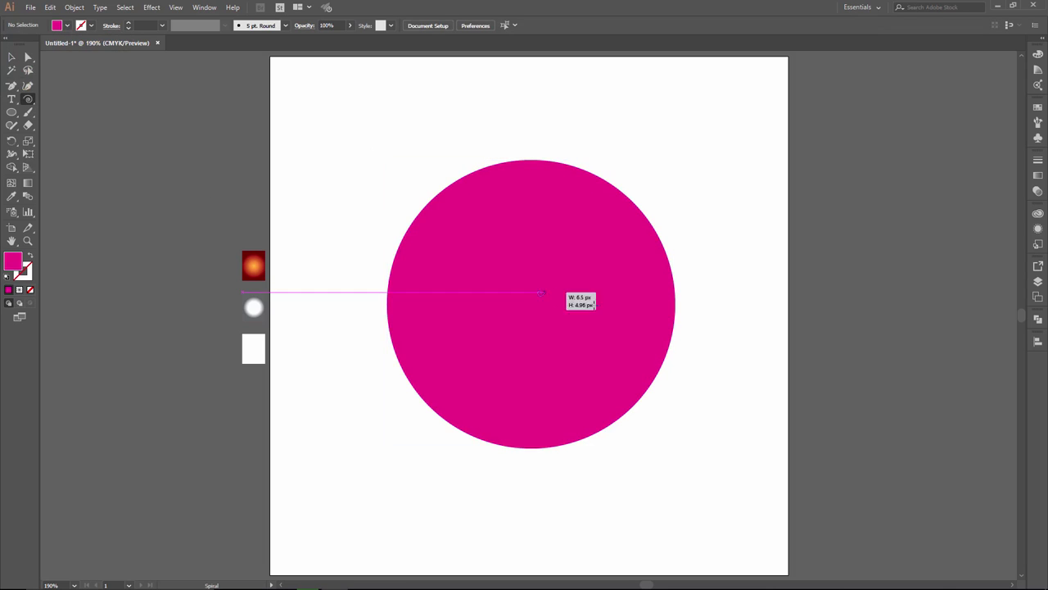
{"action": "mouse_move", "coordinate": [539, 293]}
{"action": "left_mouse_down"}
{"action": "mouse_move", "coordinate": [623, 188]}
{"action": "mouse_move", "coordinate": [596, 180]}
{"action": "mouse_move", "coordinate": [604, 164]}
{"action": "mouse_move", "coordinate": [559, 163]}
{"action": "left_mouse_up"}
{"action": "left_click", "coordinate": [29, 58]}
{"action": "left_click_drag", "start_coordinate": [630, 200], "coordinate": [657, 189]}
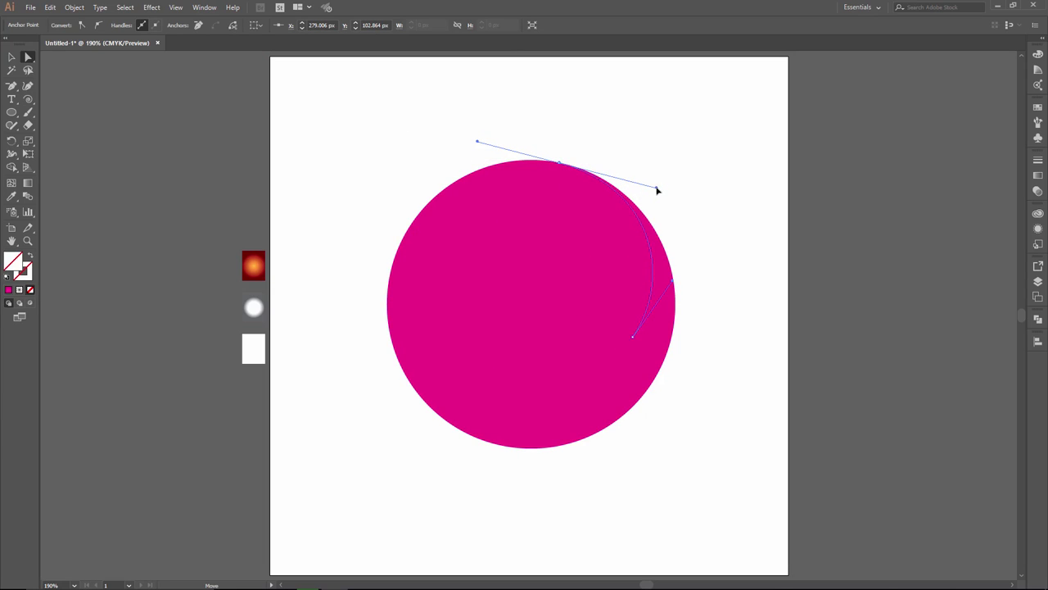
Step: Give the spiral a 25 pt stroke with a tapered width profile
{"action": "left_click", "coordinate": [12, 56]}
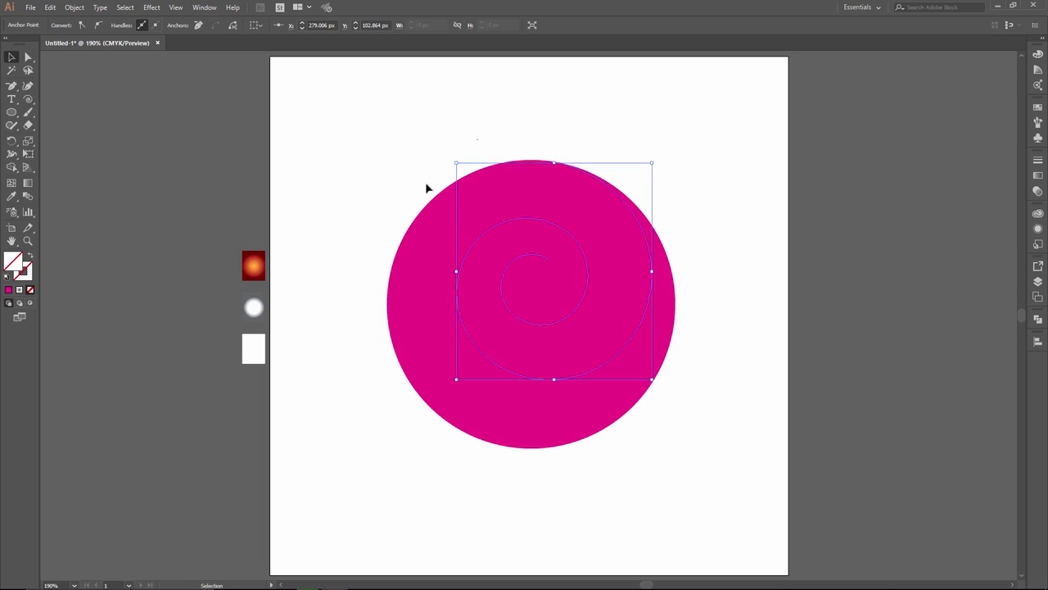
{"action": "left_click", "coordinate": [540, 220]}
{"action": "left_click", "coordinate": [152, 24]}
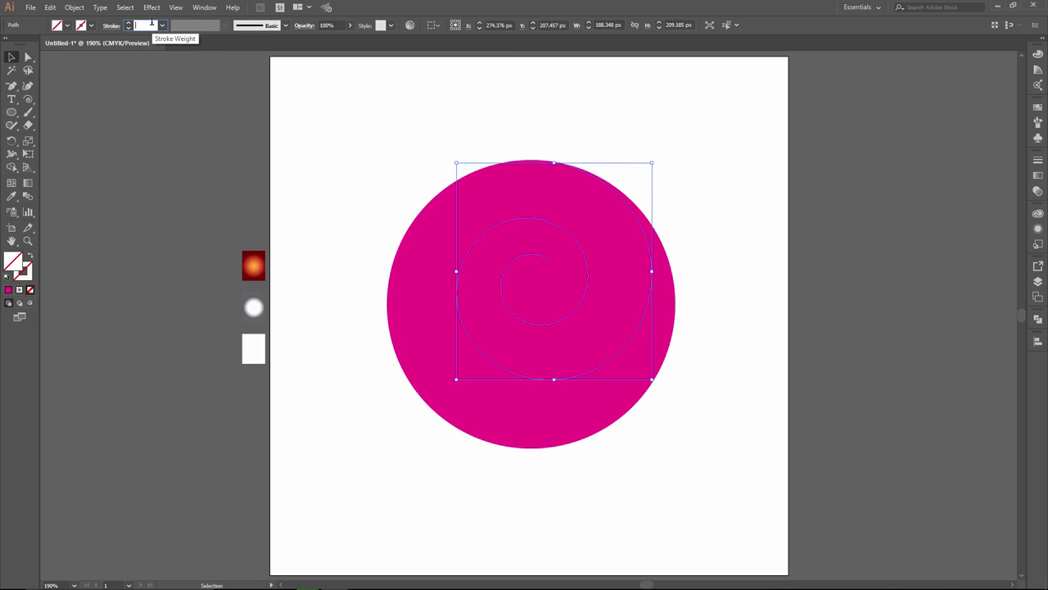
{"action": "type", "text": "20"}
{"action": "key", "text": "Return"}
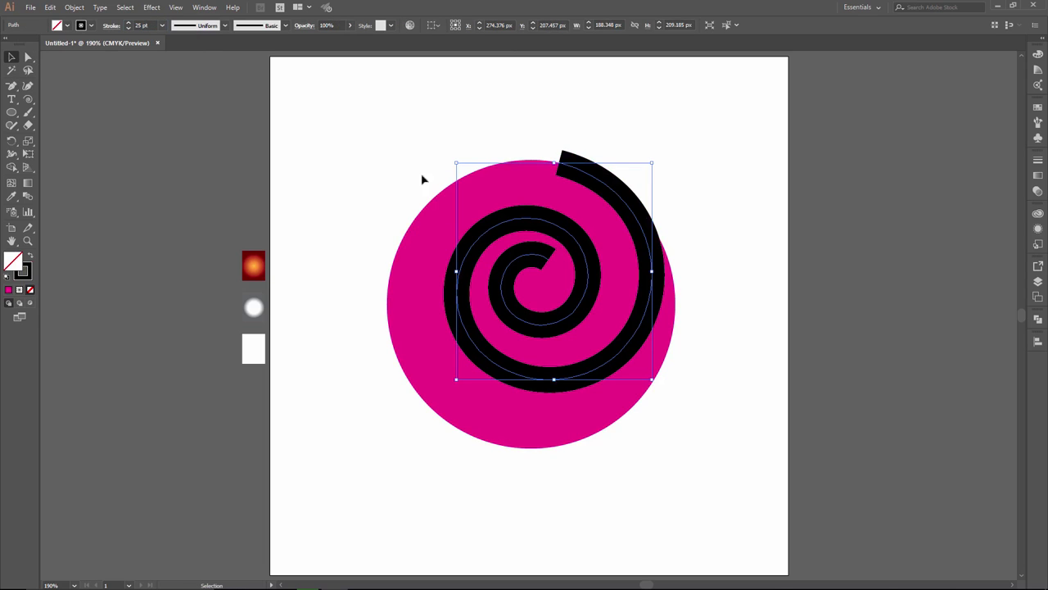
{"action": "left_click", "coordinate": [226, 25]}
{"action": "left_click", "coordinate": [206, 56]}
Step: Reshape the stroke widths along the spiral's turns, thinning the outer end and widening the left turn
{"action": "left_click", "coordinate": [12, 154]}
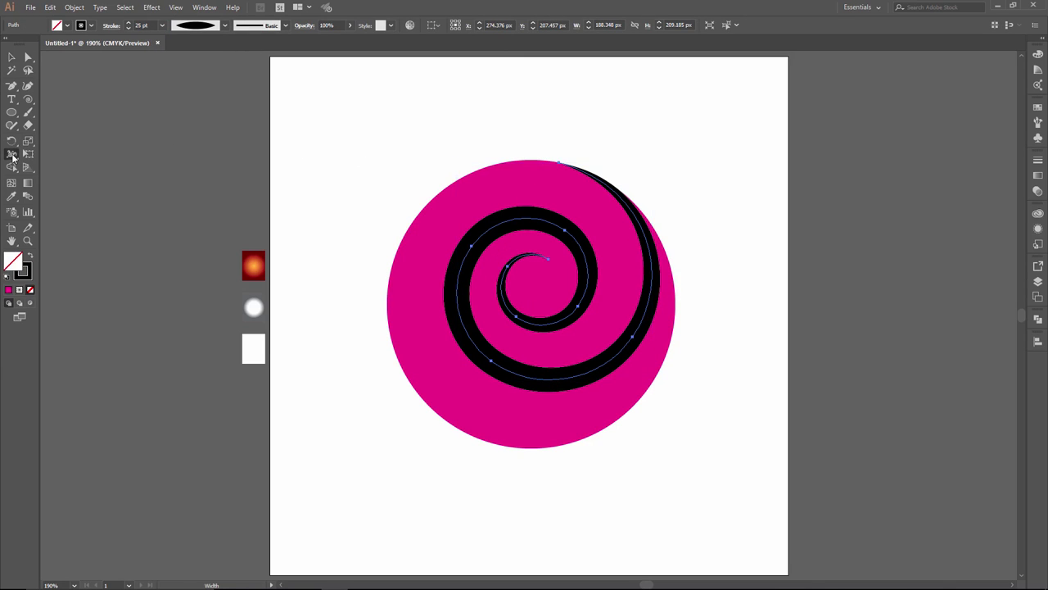
{"action": "left_click_drag", "start_coordinate": [486, 351], "coordinate": [485, 377]}
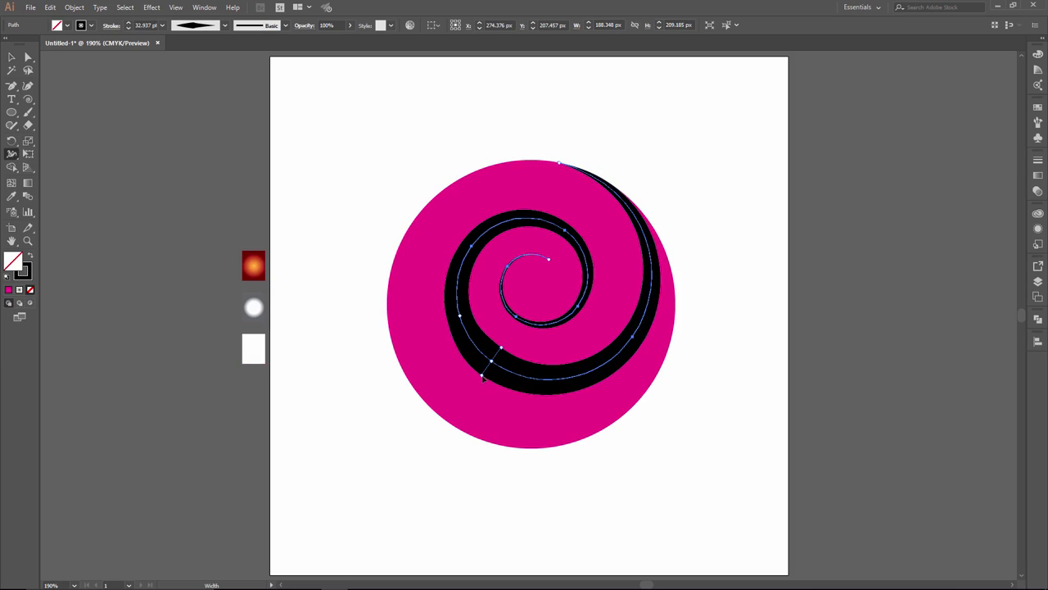
{"action": "left_click_drag", "start_coordinate": [467, 313], "coordinate": [440, 321]}
{"action": "left_click_drag", "start_coordinate": [514, 262], "coordinate": [507, 266]}
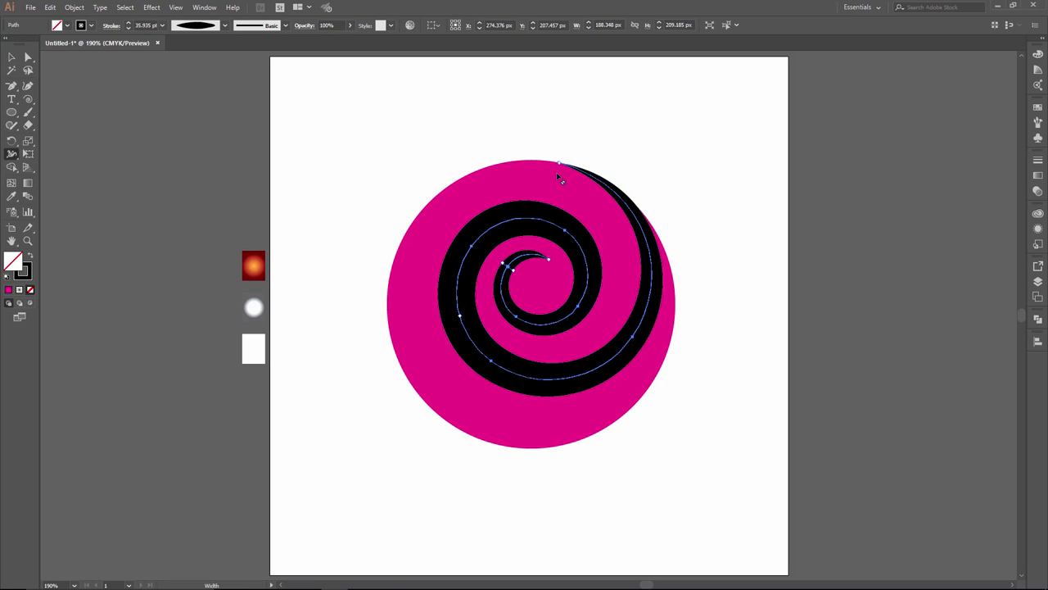
{"action": "left_click_drag", "start_coordinate": [565, 165], "coordinate": [559, 166]}
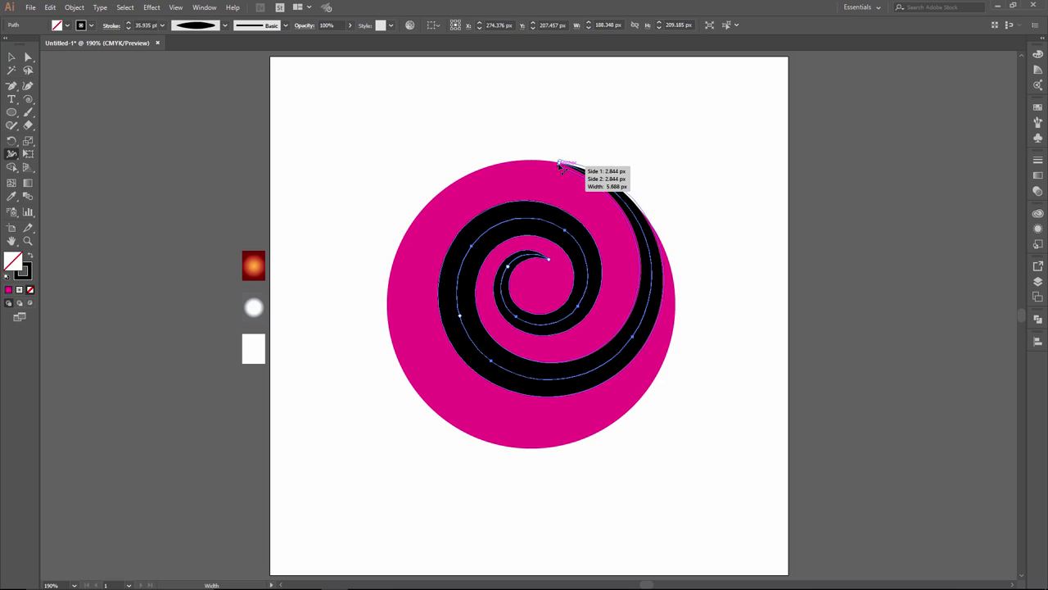
{"action": "left_click_drag", "start_coordinate": [559, 166], "coordinate": [561, 164]}
{"action": "left_click_drag", "start_coordinate": [635, 337], "coordinate": [648, 348]}
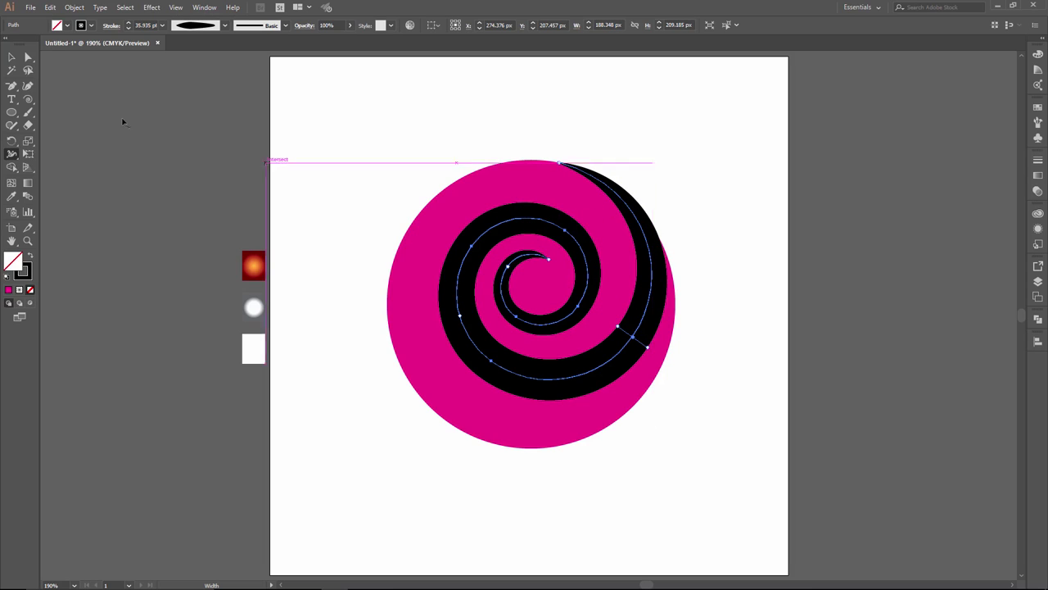
Step: Add round end caps and widen the spiral's inner end and inner turns
{"action": "left_click", "coordinate": [10, 57]}
{"action": "left_click", "coordinate": [112, 26]}
{"action": "left_click", "coordinate": [55, 54]}
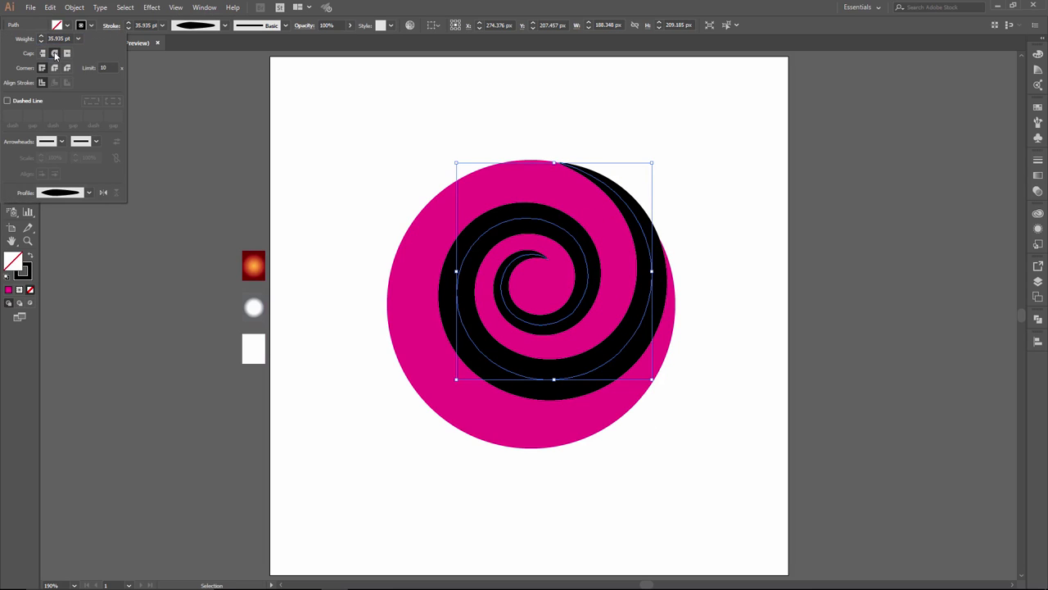
{"action": "key", "text": "shift+w"}
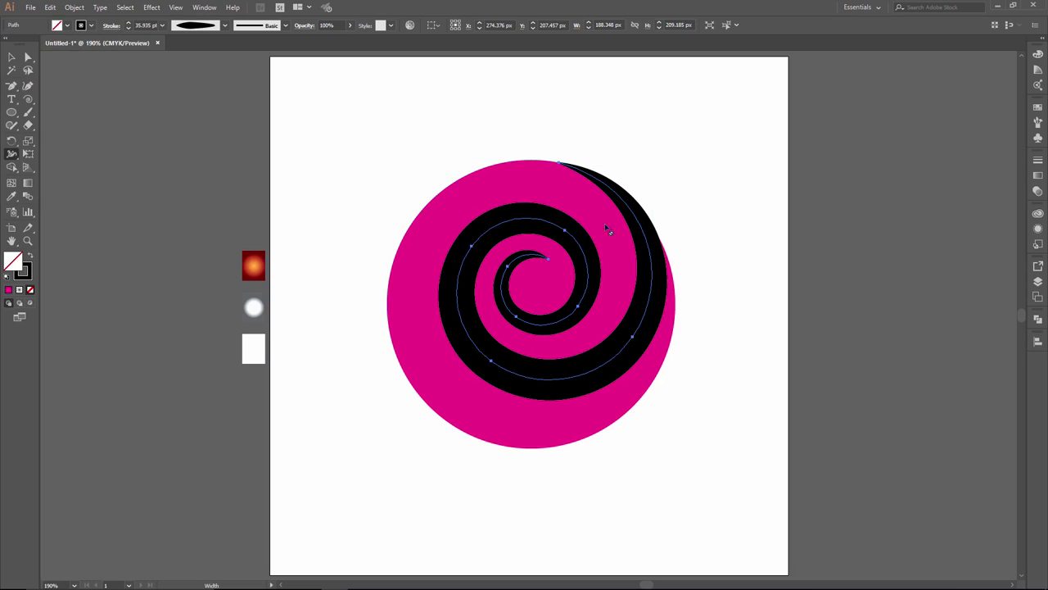
{"action": "left_click_drag", "start_coordinate": [548, 266], "coordinate": [547, 269]}
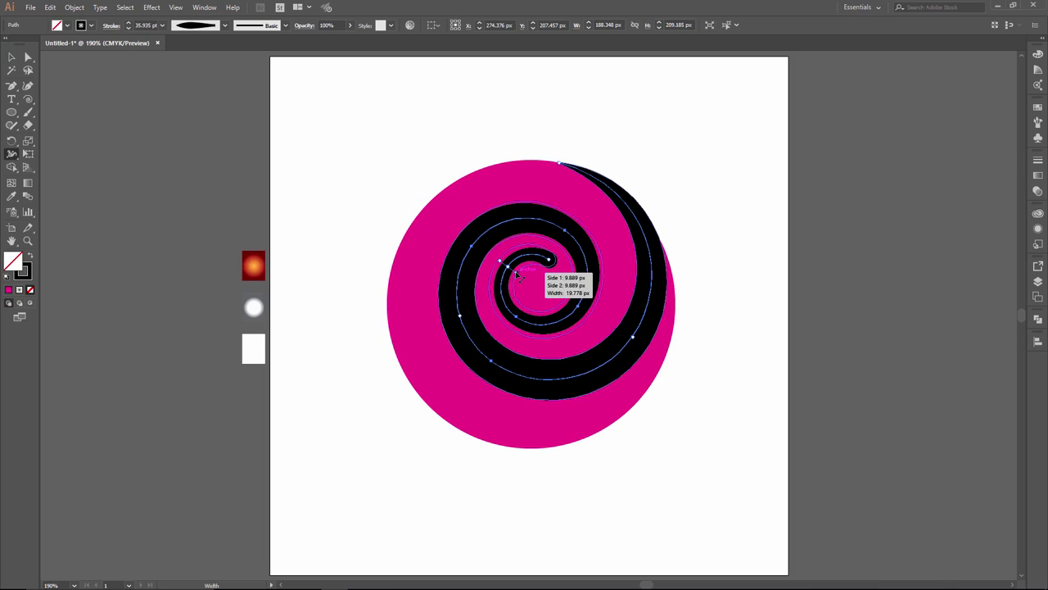
{"action": "left_click_drag", "start_coordinate": [515, 274], "coordinate": [606, 291]}
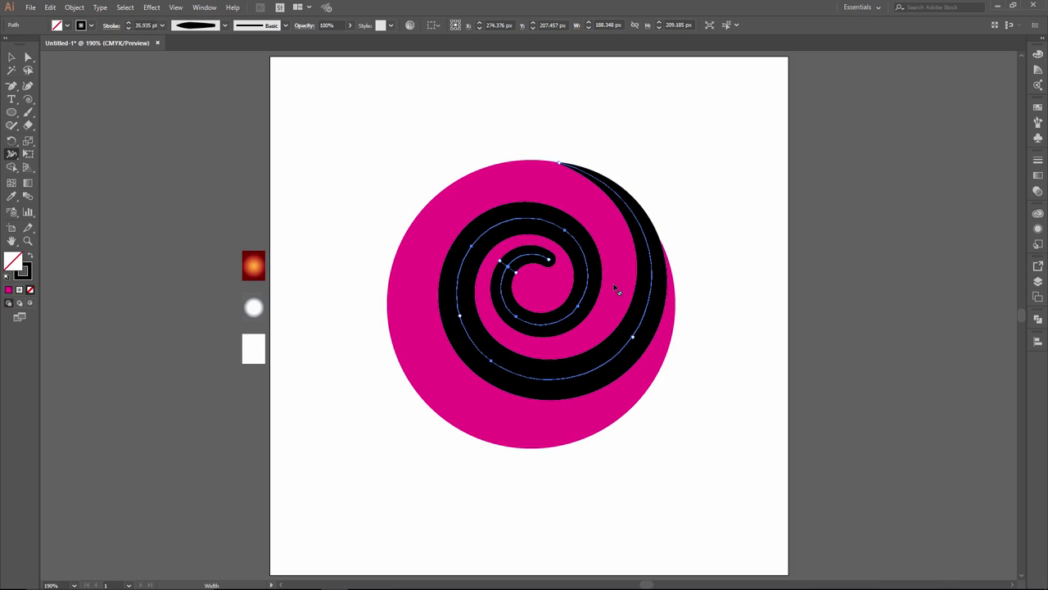
Step: Expand the black swirl's stroke into a filled shape
{"action": "key", "text": "v"}
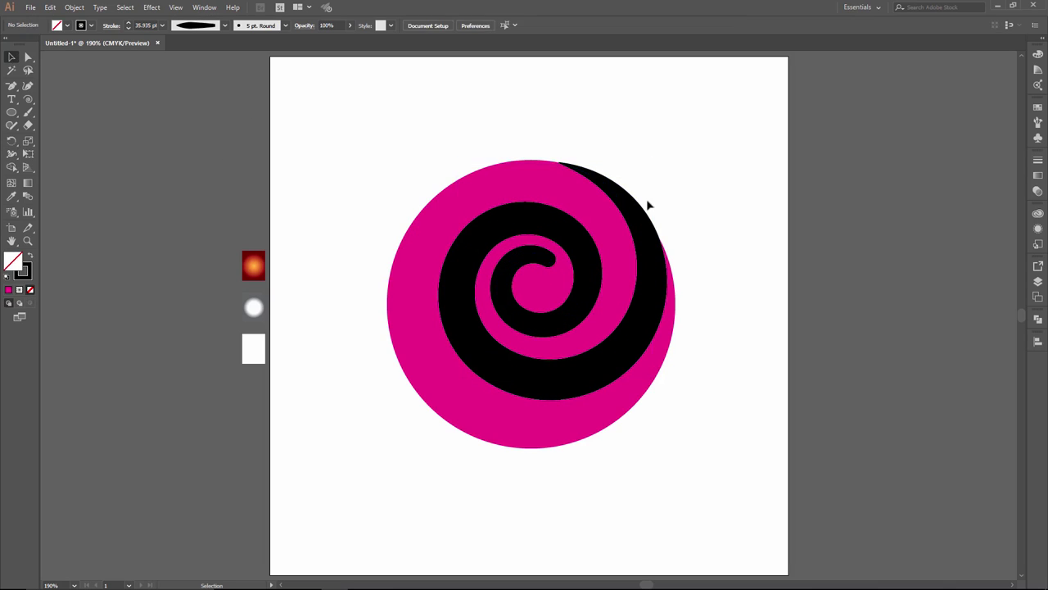
{"action": "left_click", "coordinate": [635, 210]}
{"action": "left_click", "coordinate": [77, 8]}
{"action": "left_click", "coordinate": [98, 135]}
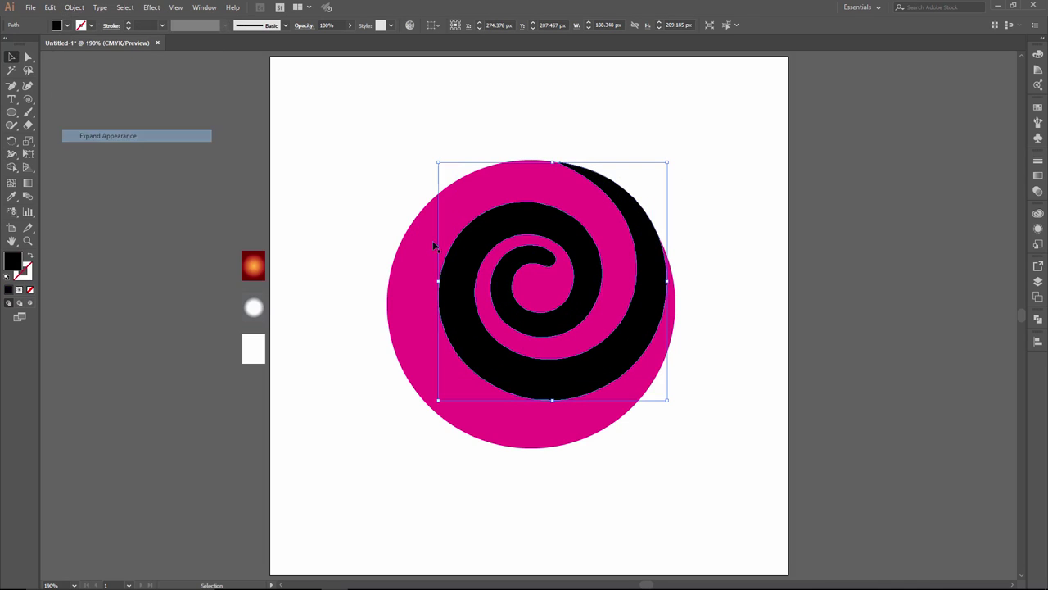
{"action": "double_click", "coordinate": [414, 279]}
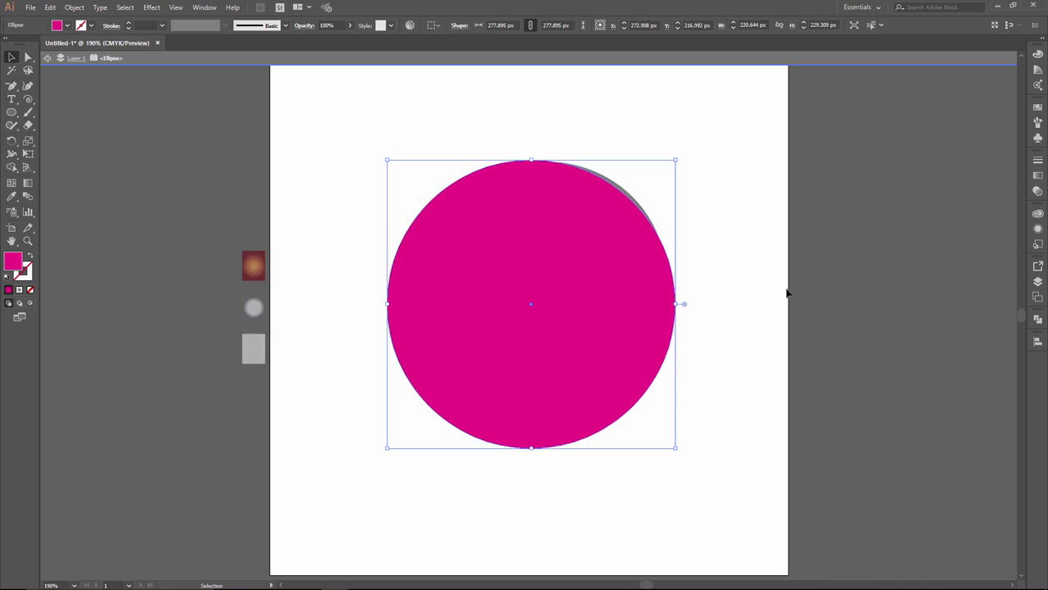
{"action": "key", "text": "Escape"}
Step: Subtract the swirl from the magenta circle with Pathfinder Minus Front
{"action": "left_click", "coordinate": [730, 270]}
{"action": "left_click", "coordinate": [655, 262]}
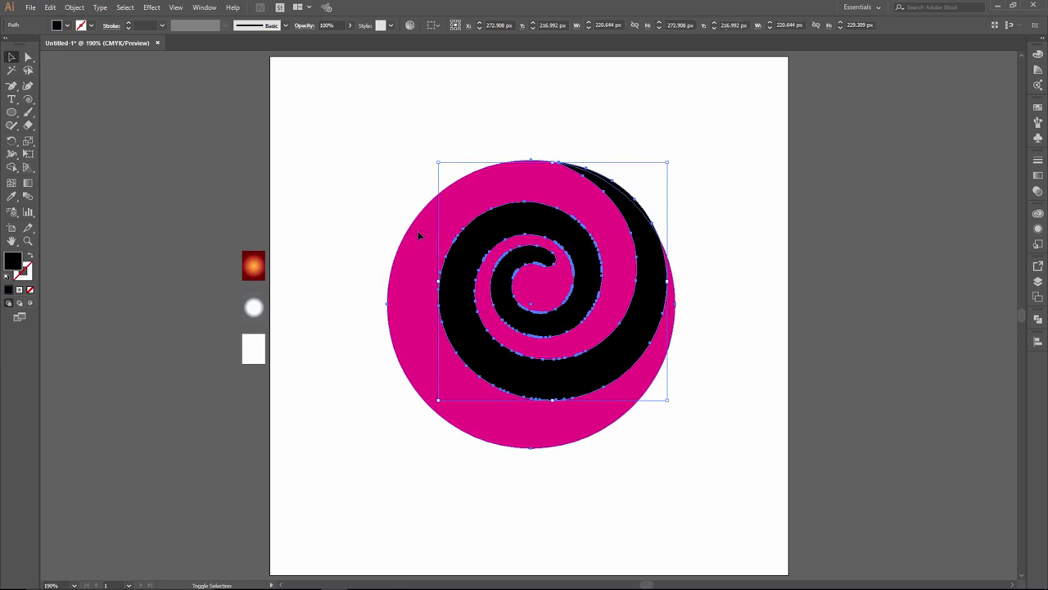
{"action": "left_click", "coordinate": [418, 235], "text": "shift"}
{"action": "left_click", "coordinate": [1037, 319]}
{"action": "left_click", "coordinate": [930, 342]}
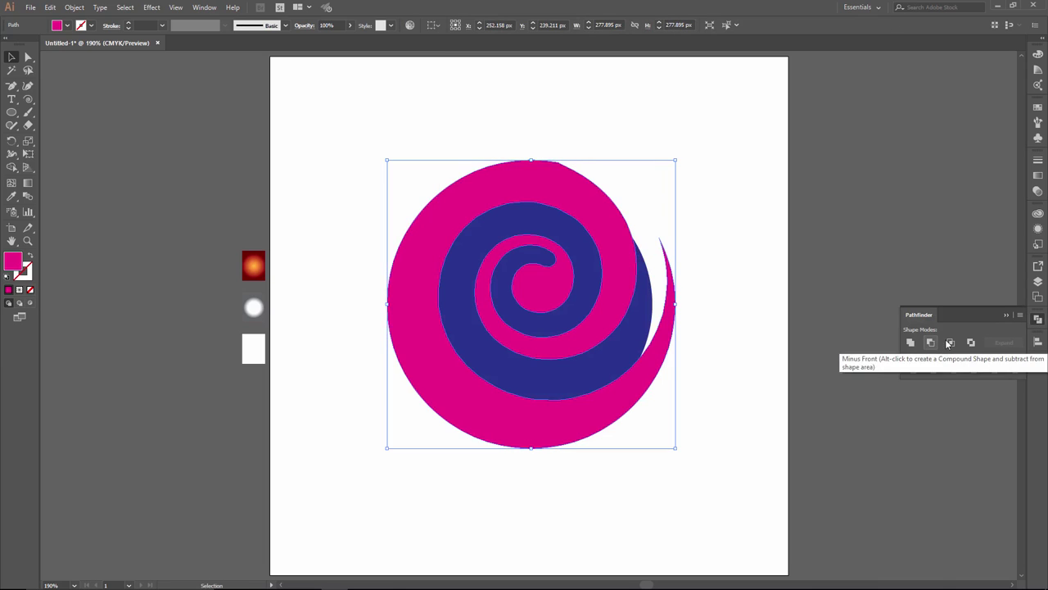
{"action": "left_click", "coordinate": [1037, 320]}
{"action": "left_click", "coordinate": [756, 262]}
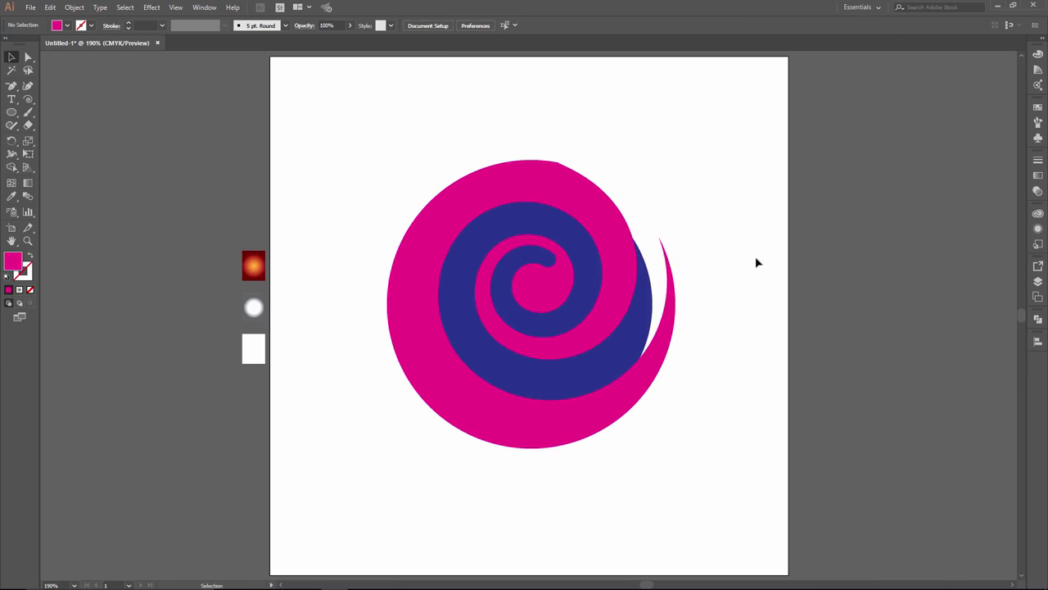
Step: Move the blue circle up and right, nudging it 1 px further right
{"action": "left_click", "coordinate": [633, 331]}
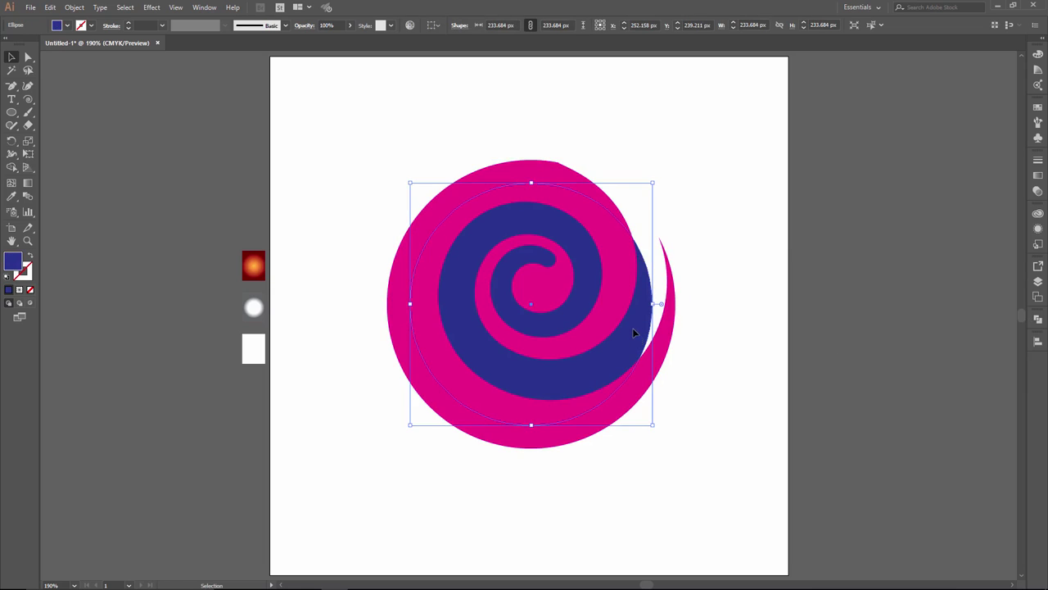
{"action": "left_click_drag", "start_coordinate": [634, 331], "coordinate": [647, 311]}
{"action": "key", "text": "Right"}
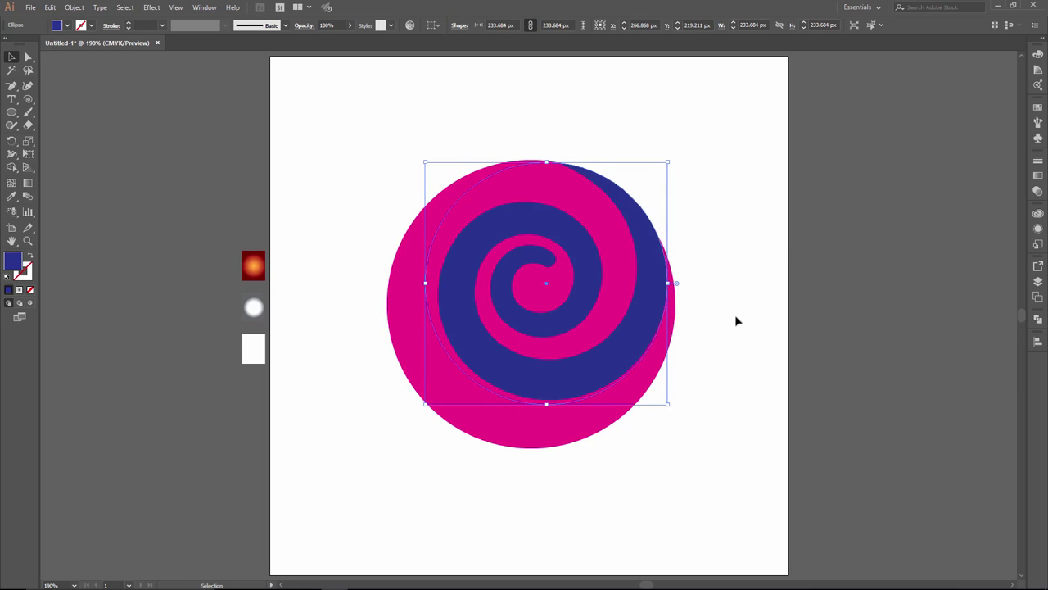
{"action": "left_click", "coordinate": [735, 315]}
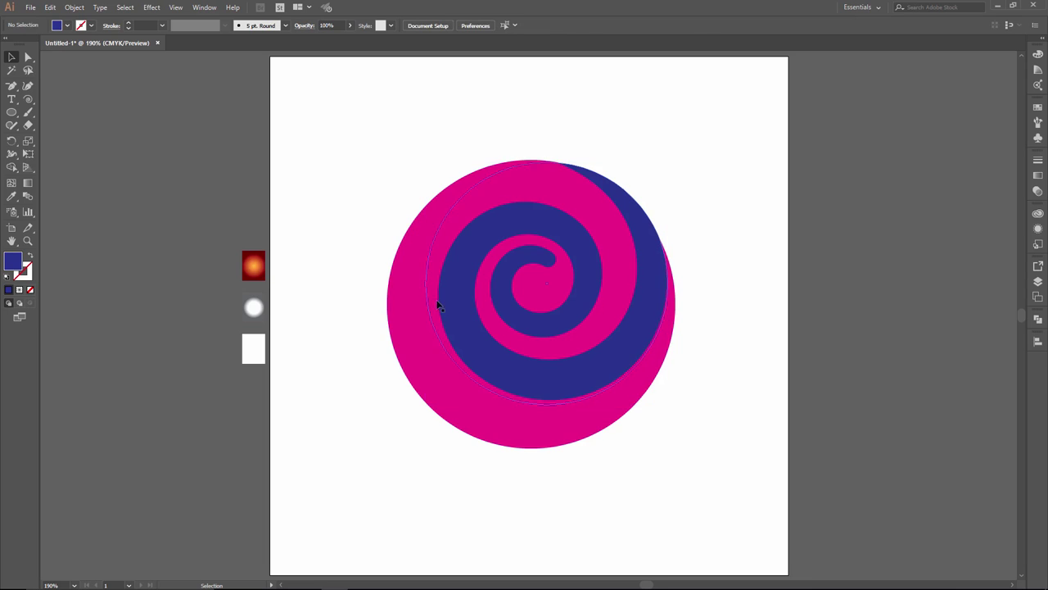
{"action": "left_click", "coordinate": [434, 304]}
Step: Apply the red-orange radial gradient to the swirl and shift its bright centre up and right
{"action": "left_click", "coordinate": [12, 196]}
{"action": "left_click", "coordinate": [254, 257]}
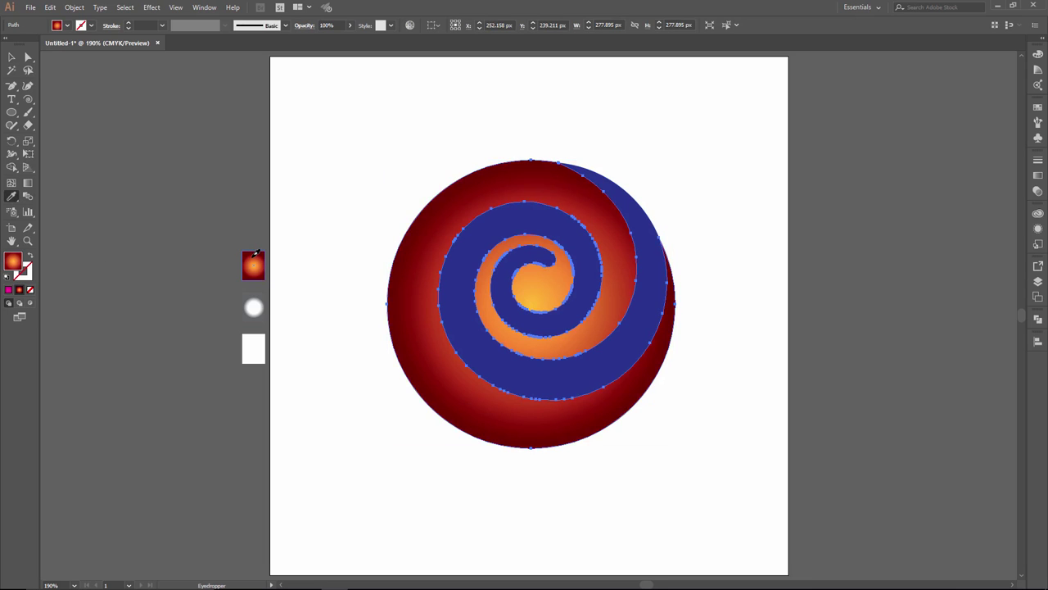
{"action": "left_click", "coordinate": [28, 183]}
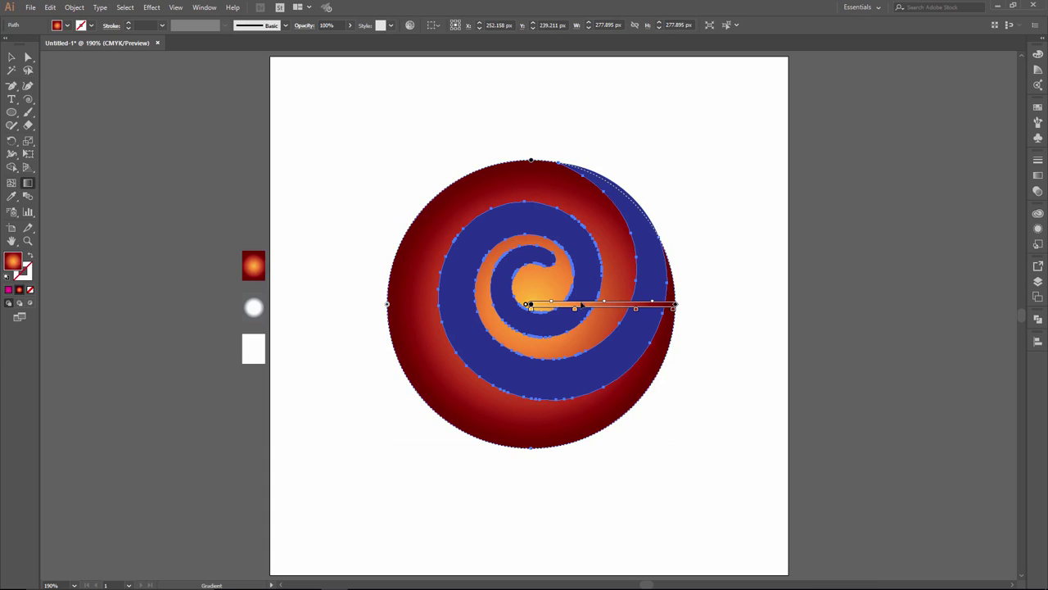
{"action": "left_click_drag", "start_coordinate": [543, 270], "coordinate": [391, 416]}
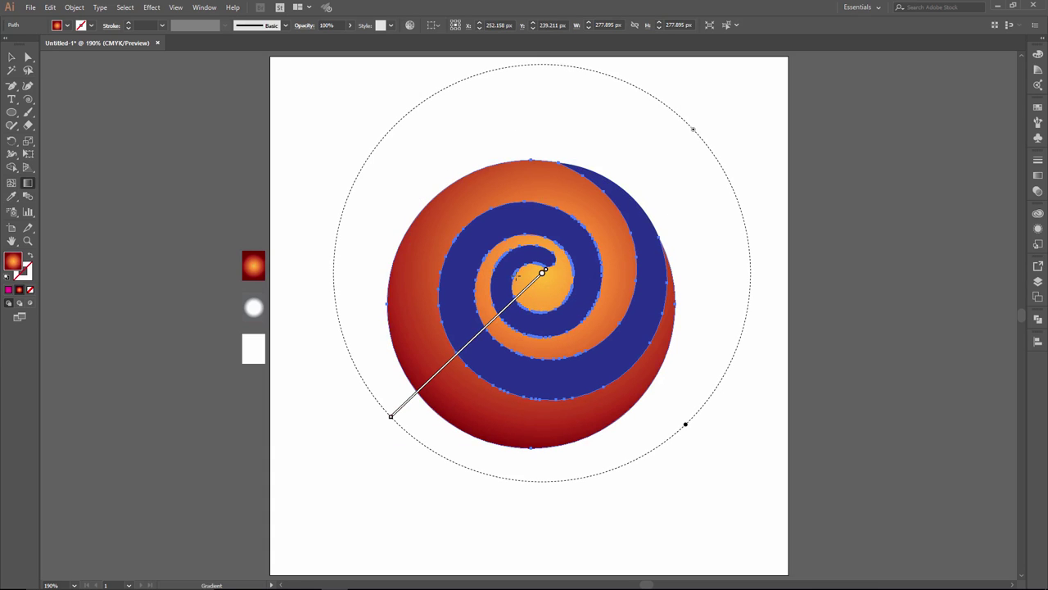
{"action": "left_click_drag", "start_coordinate": [512, 301], "coordinate": [527, 284]}
{"action": "left_click", "coordinate": [13, 57]}
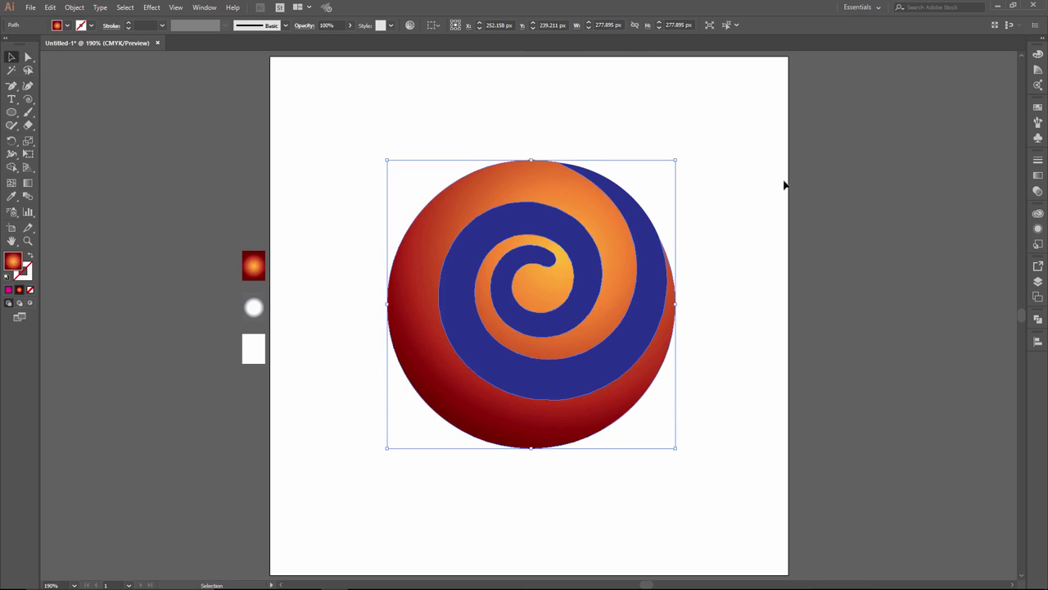
{"action": "left_click", "coordinate": [1038, 174]}
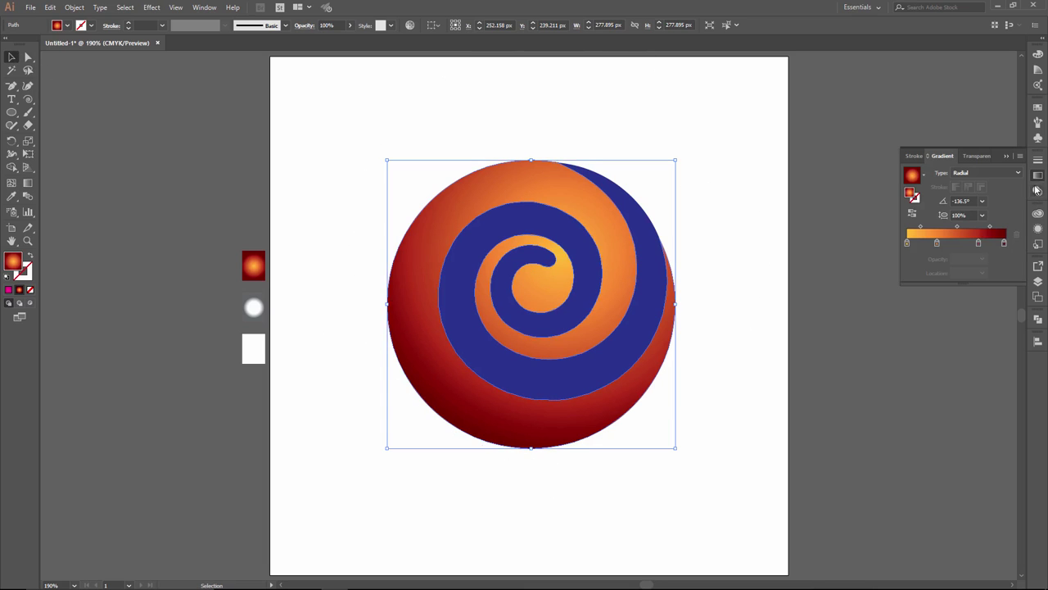
{"action": "left_click", "coordinate": [781, 265]}
{"action": "left_click", "coordinate": [644, 225]}
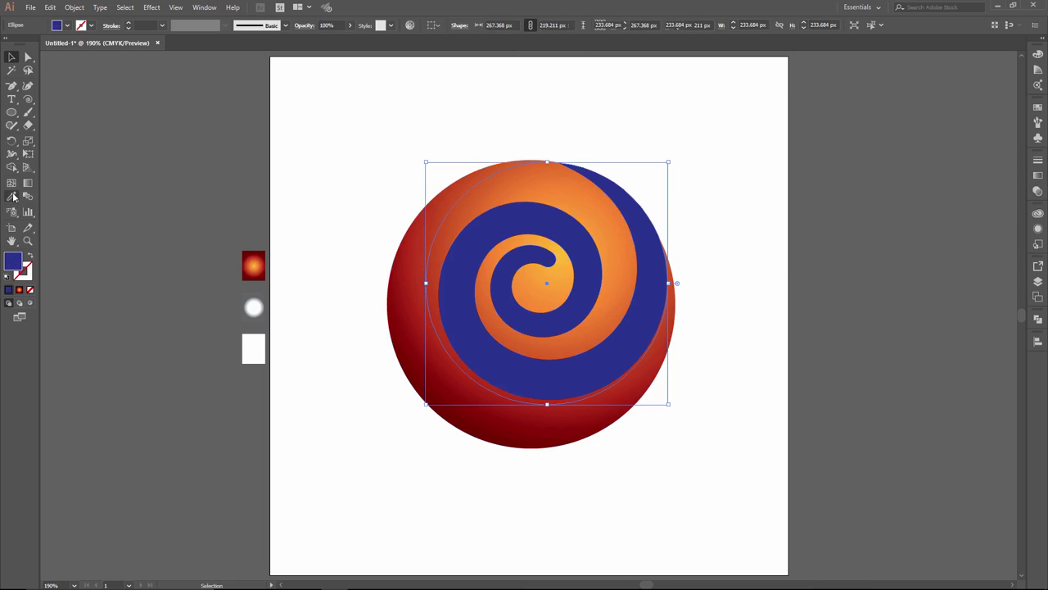
Step: Apply the white-grey radial gradient to the blue circle and reshape it on canvas
{"action": "left_click", "coordinate": [13, 196]}
{"action": "left_click", "coordinate": [253, 307]}
{"action": "double_click", "coordinate": [12, 56]}
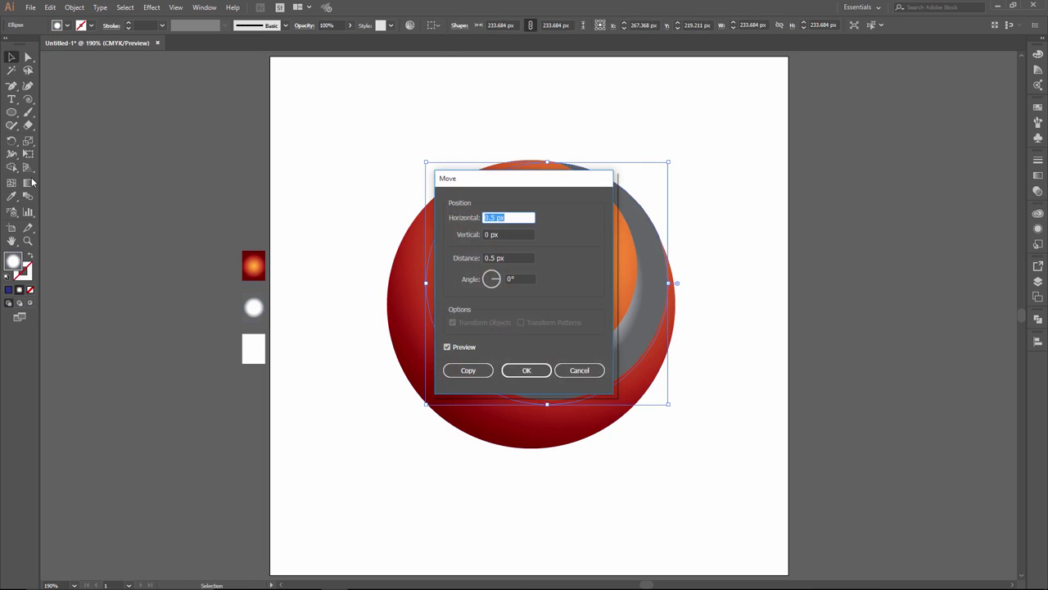
{"action": "key", "text": "Escape"}
{"action": "left_click", "coordinate": [28, 182]}
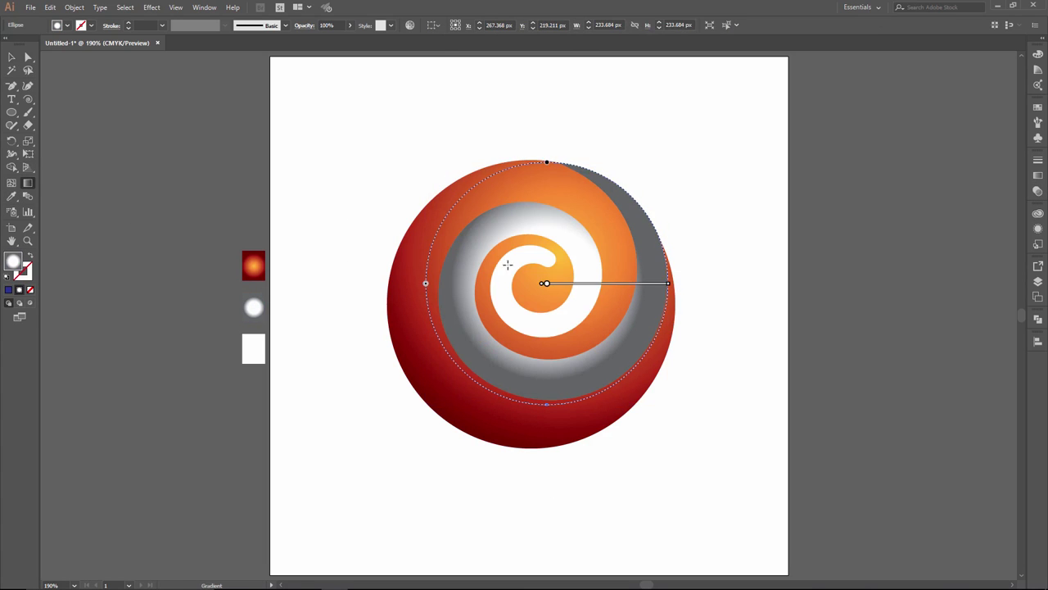
{"action": "left_click_drag", "start_coordinate": [675, 287], "coordinate": [656, 282]}
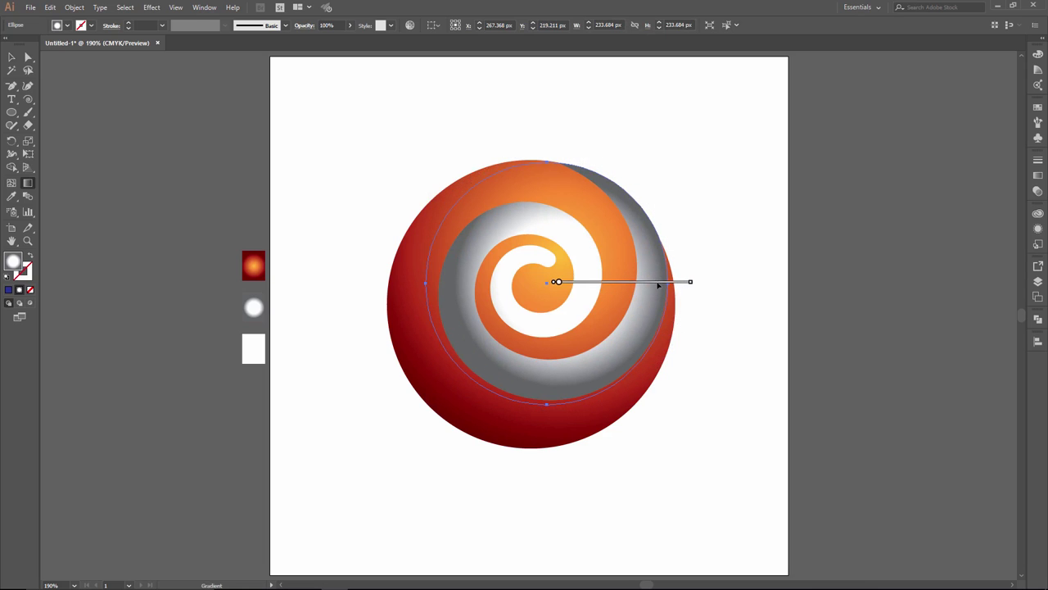
{"action": "key", "text": "v"}
{"action": "left_click", "coordinate": [674, 146]}
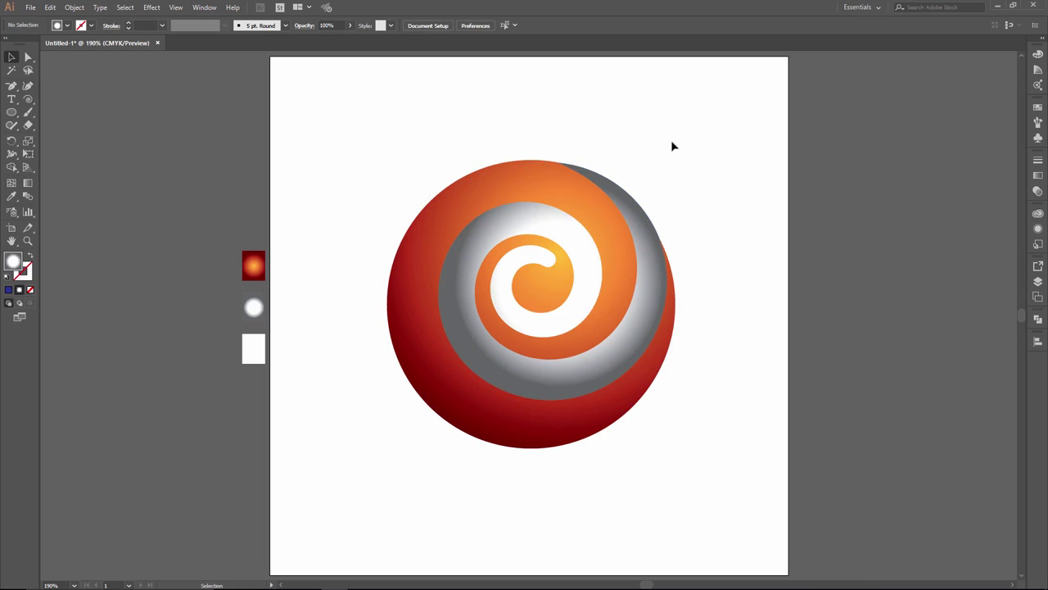
Step: Review the grey band's gradient settings in the Gradient panel
{"action": "left_click", "coordinate": [637, 222]}
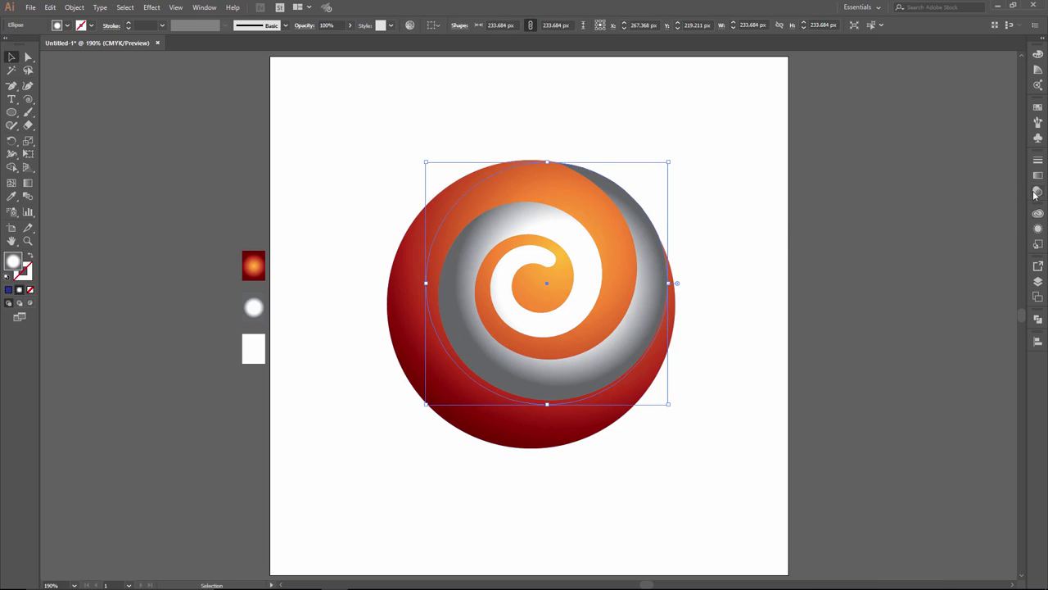
{"action": "left_click", "coordinate": [1038, 174]}
{"action": "left_click", "coordinate": [1037, 177]}
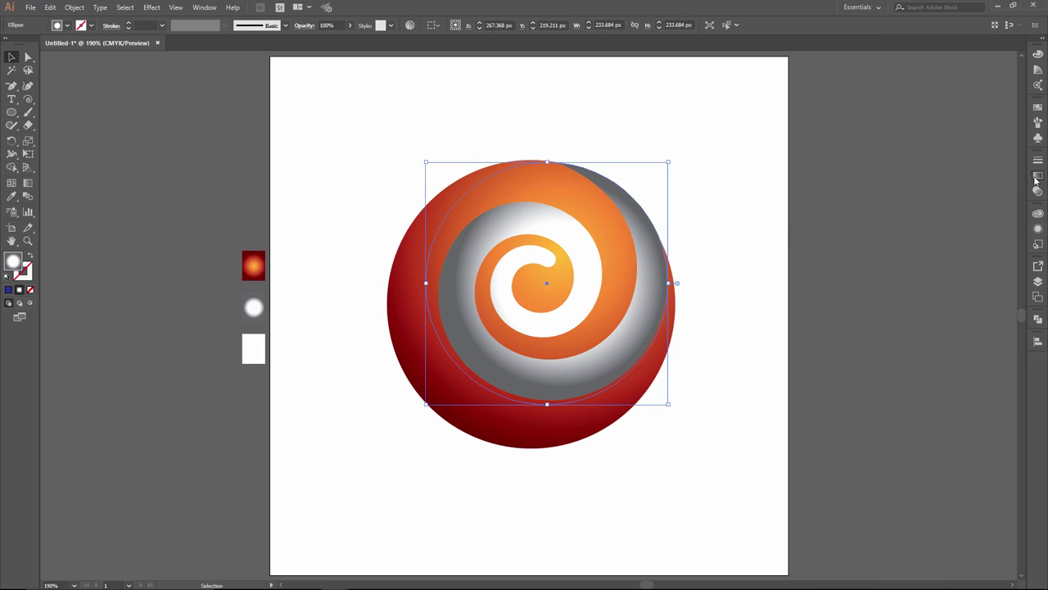
{"action": "left_click", "coordinate": [760, 217]}
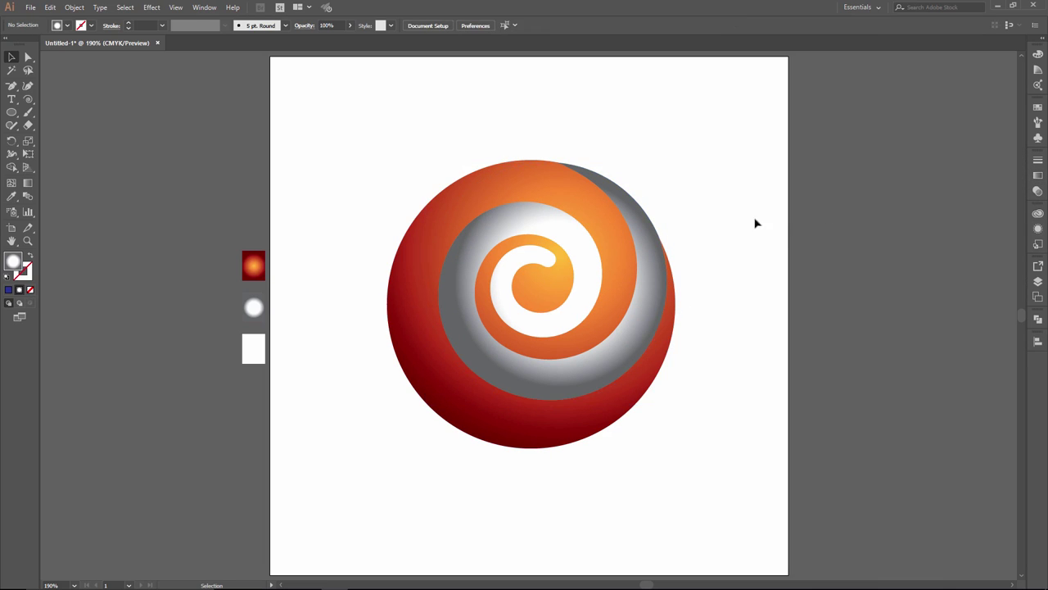
{"action": "left_click", "coordinate": [420, 263]}
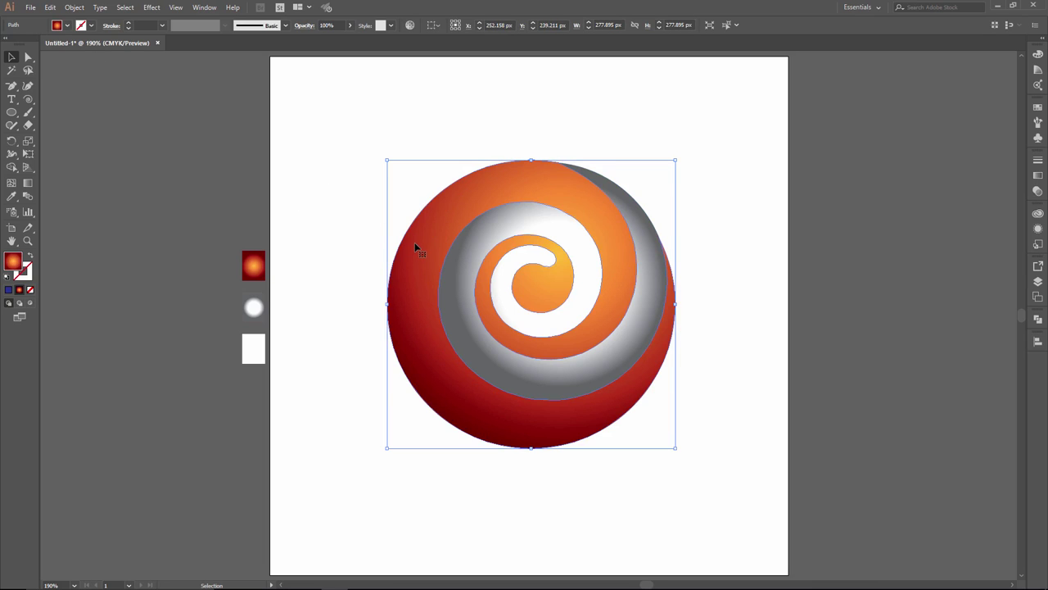
Step: Paste a copy in front of the swirl circle and give it the white sample's style
{"action": "left_click", "coordinate": [51, 9]}
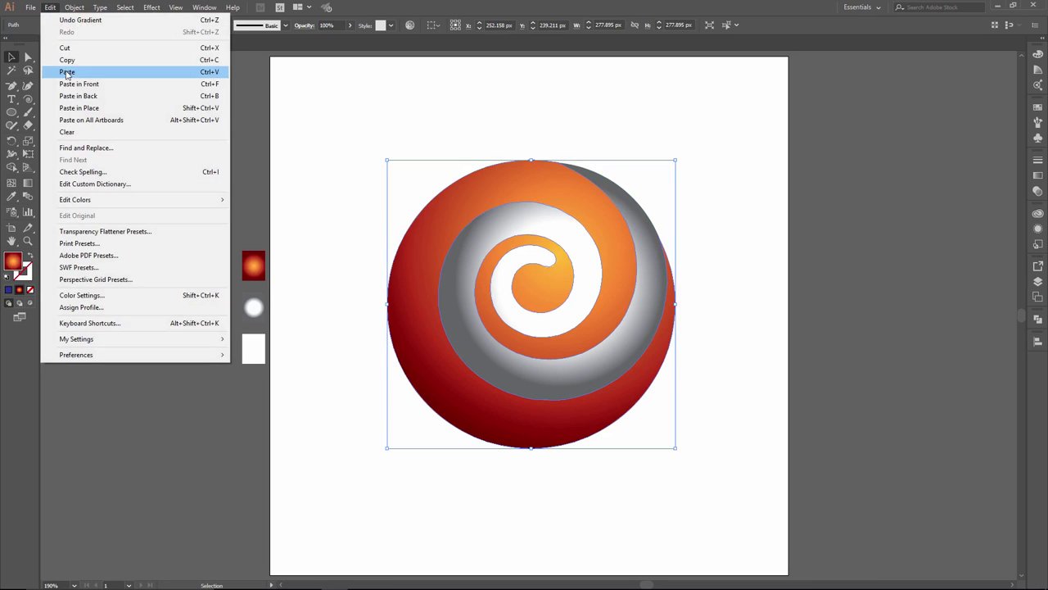
{"action": "left_click", "coordinate": [79, 83]}
{"action": "left_click", "coordinate": [12, 195]}
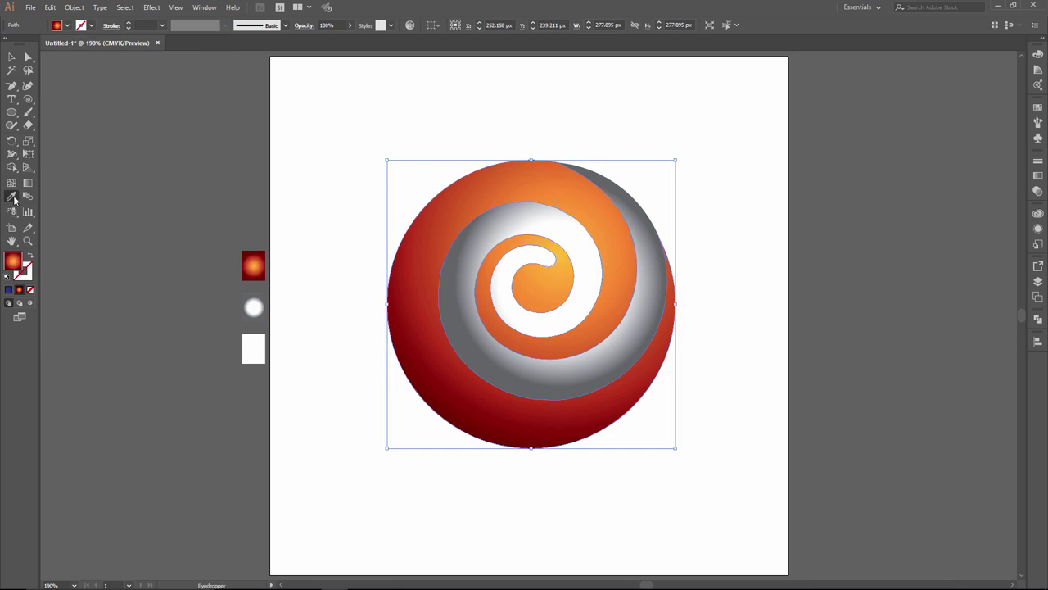
{"action": "left_click", "coordinate": [255, 342]}
{"action": "left_click", "coordinate": [12, 57]}
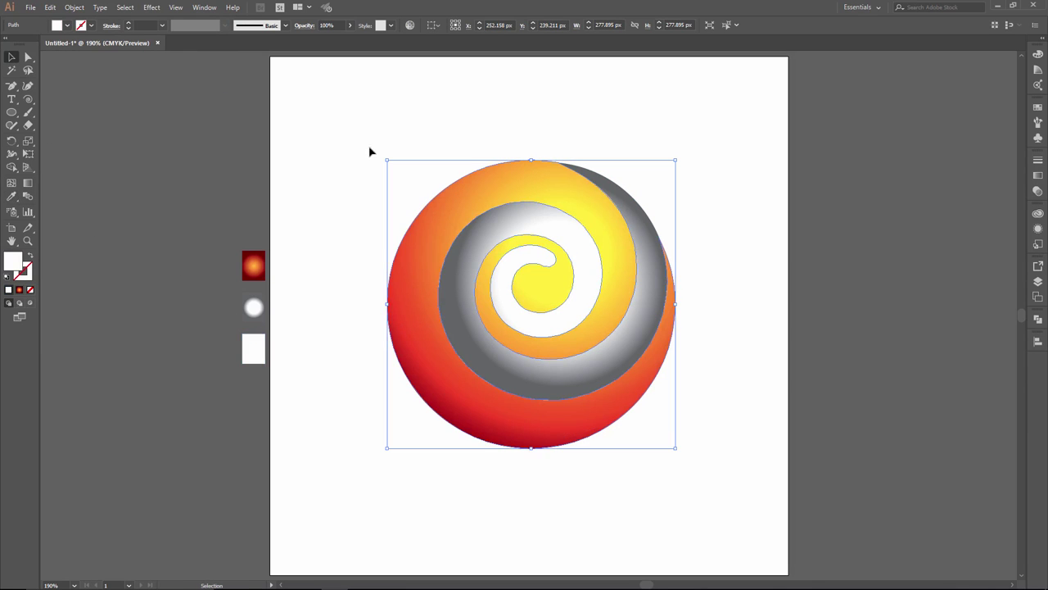
Step: Set the white copy to Overlay blending at 50% opacity
{"action": "left_click", "coordinate": [1038, 190]}
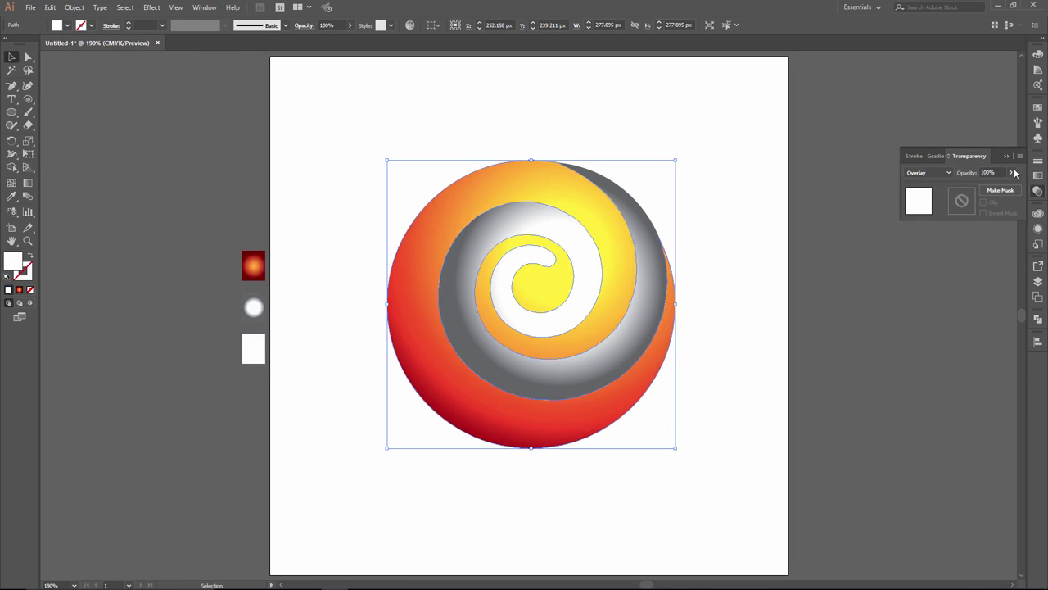
{"action": "left_click", "coordinate": [1038, 190]}
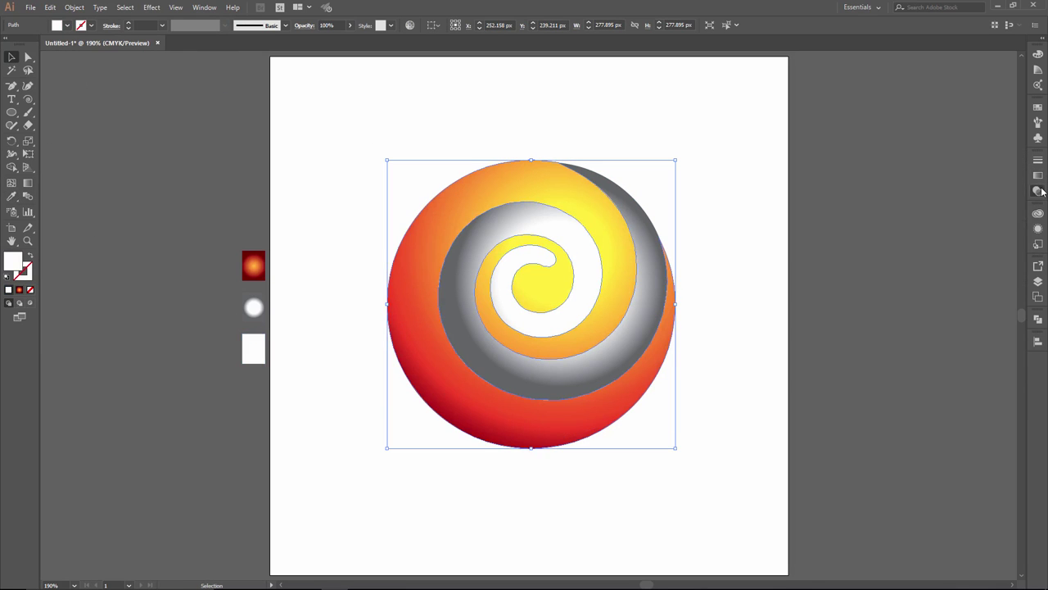
{"action": "left_click", "coordinate": [326, 26]}
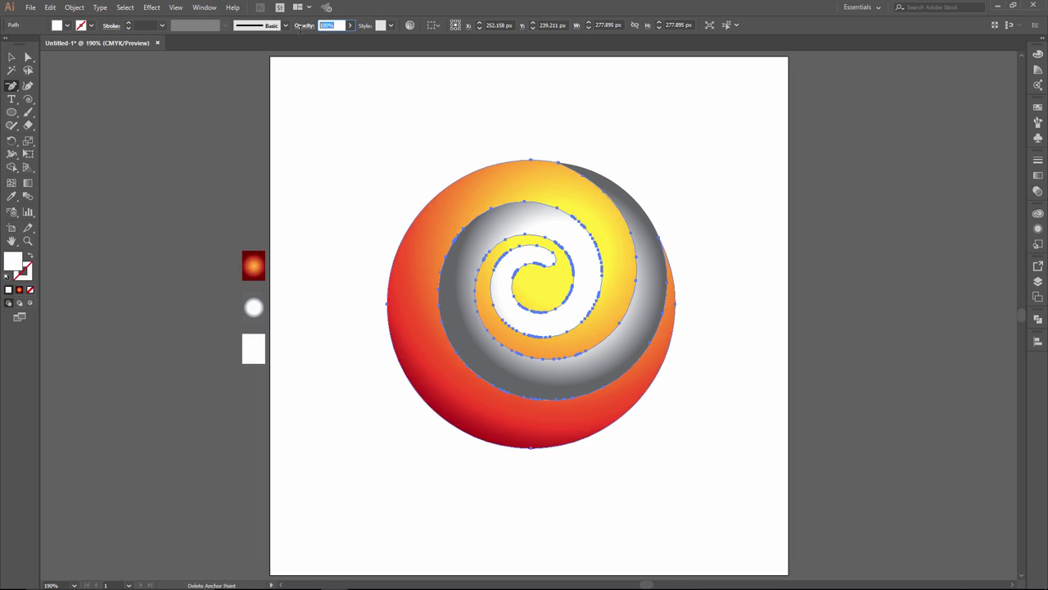
{"action": "type", "text": "50"}
{"action": "key", "text": "Return"}
{"action": "left_click", "coordinate": [705, 174]}
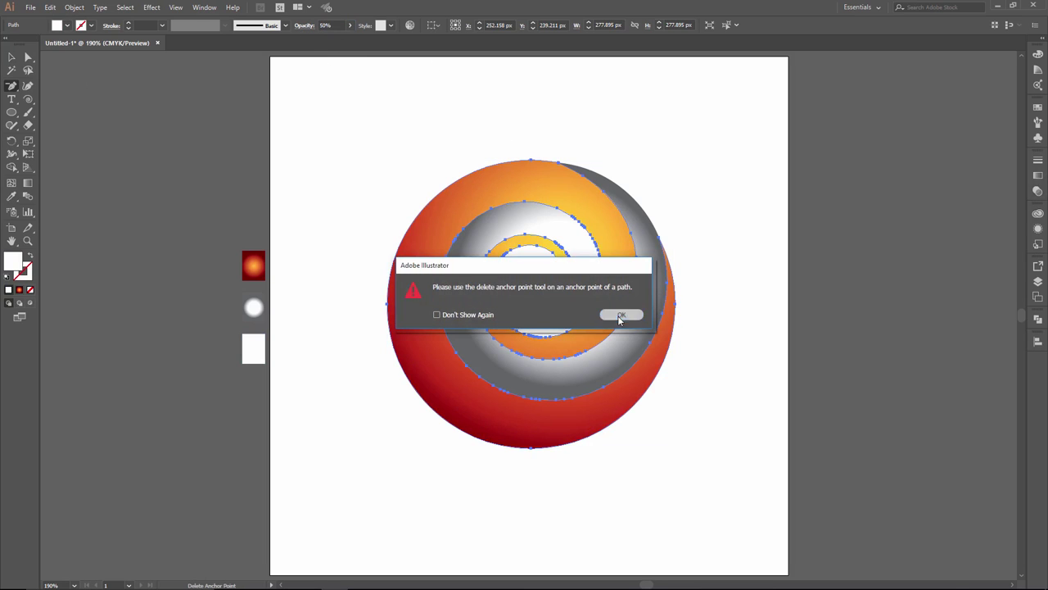
{"action": "left_click", "coordinate": [618, 316]}
{"action": "left_click", "coordinate": [10, 56]}
{"action": "left_click", "coordinate": [735, 147]}
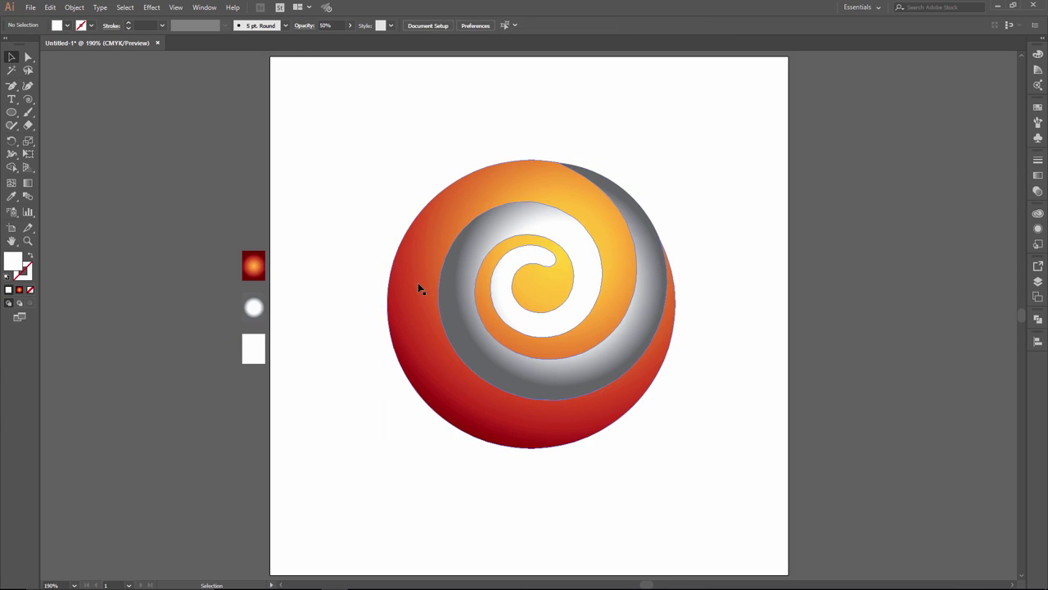
Step: Move the white spiral copy off the artboard to the right and set it to 100% opacity
{"action": "left_click_drag", "start_coordinate": [418, 283], "coordinate": [747, 344]}
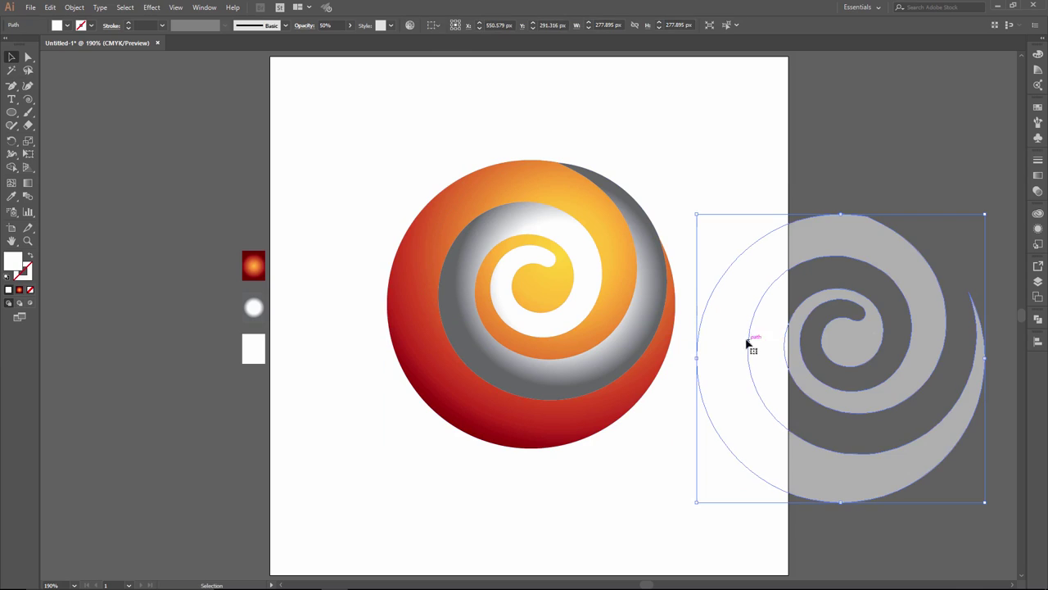
{"action": "left_click", "coordinate": [350, 25]}
{"action": "left_click_drag", "start_coordinate": [330, 40], "coordinate": [356, 37]}
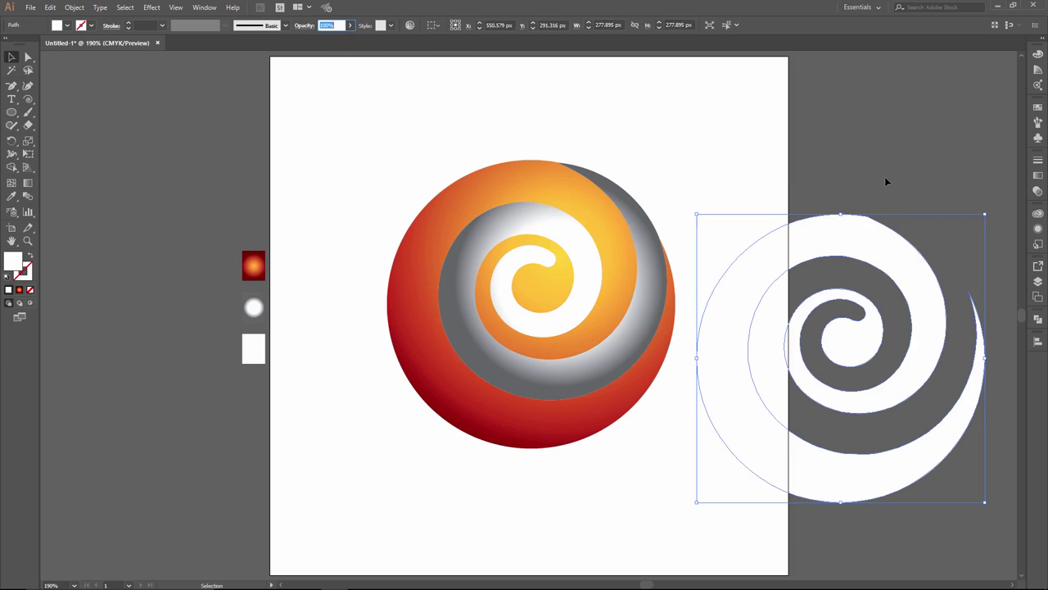
{"action": "left_click", "coordinate": [1038, 175]}
{"action": "left_click", "coordinate": [968, 156]}
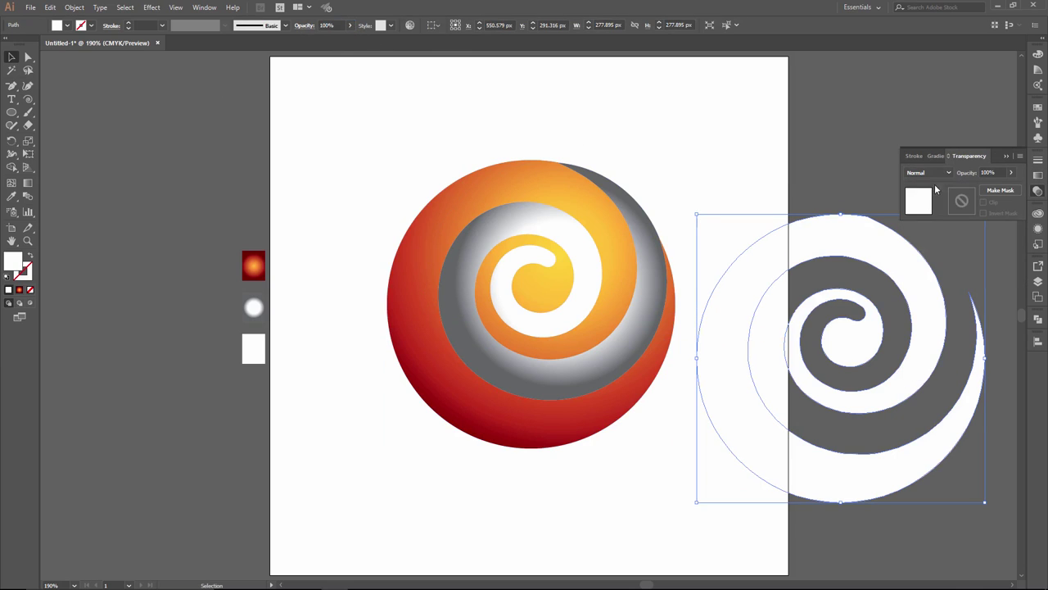
{"action": "left_click", "coordinate": [1038, 192]}
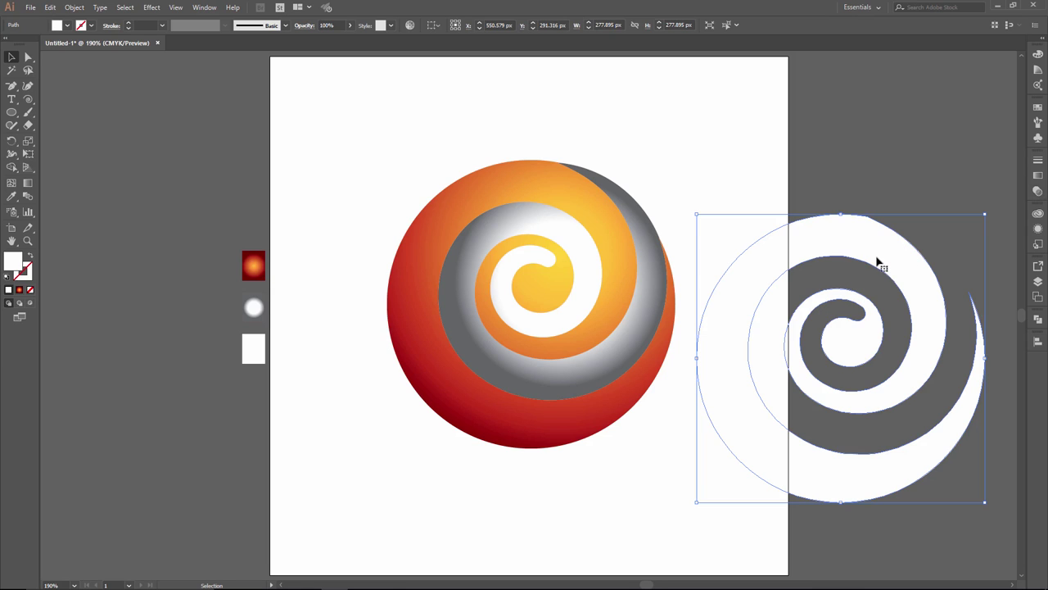
{"action": "left_click_drag", "start_coordinate": [891, 262], "coordinate": [985, 264]}
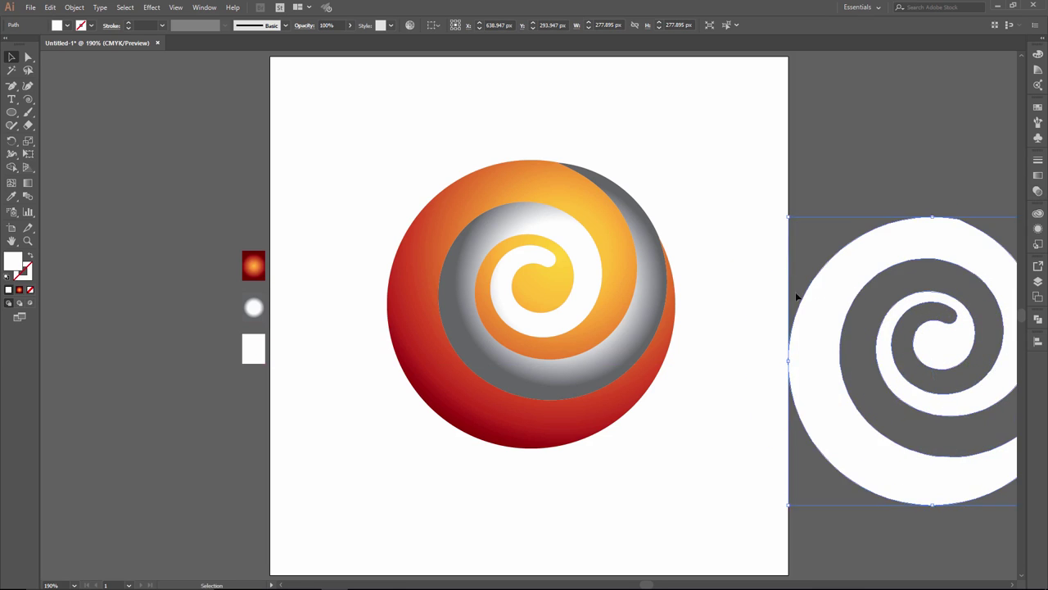
{"action": "mouse_move", "coordinate": [747, 277]}
{"action": "left_mouse_down"}
{"action": "mouse_move", "coordinate": [607, 277]}
{"action": "mouse_move", "coordinate": [733, 258]}
{"action": "left_mouse_up"}
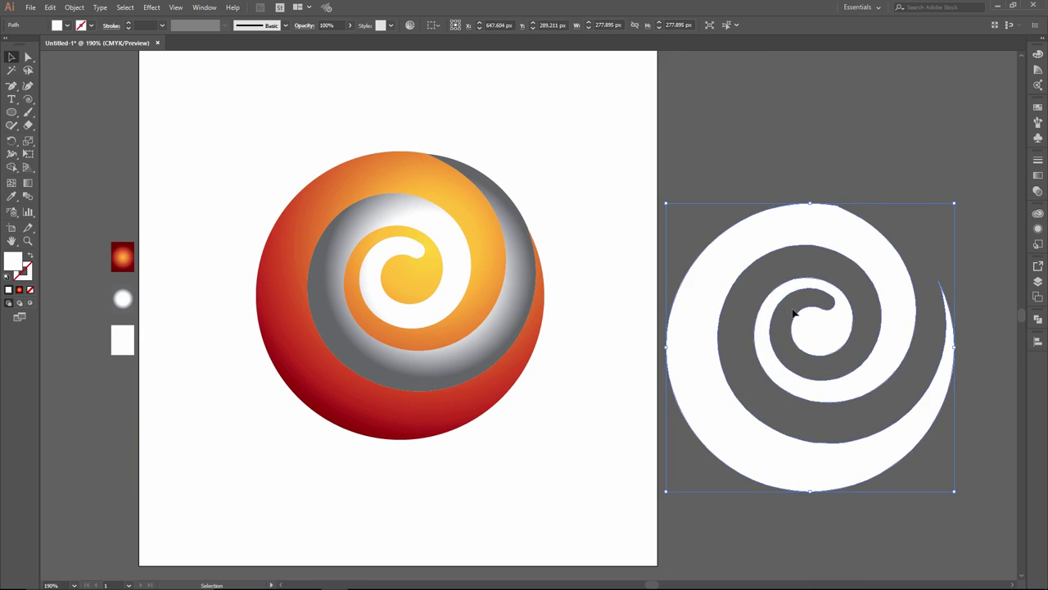
Step: Paste a copy of the white spiral in front and fill it magenta
{"action": "left_click", "coordinate": [50, 8]}
{"action": "left_click", "coordinate": [70, 57]}
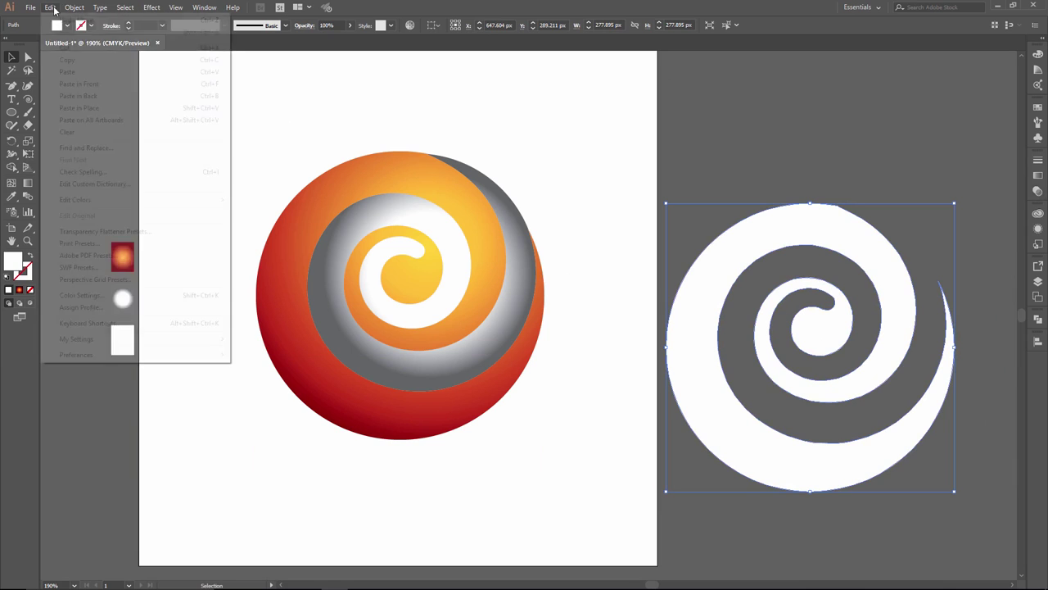
{"action": "left_click", "coordinate": [49, 7]}
{"action": "left_click", "coordinate": [79, 84]}
{"action": "left_click", "coordinate": [69, 28]}
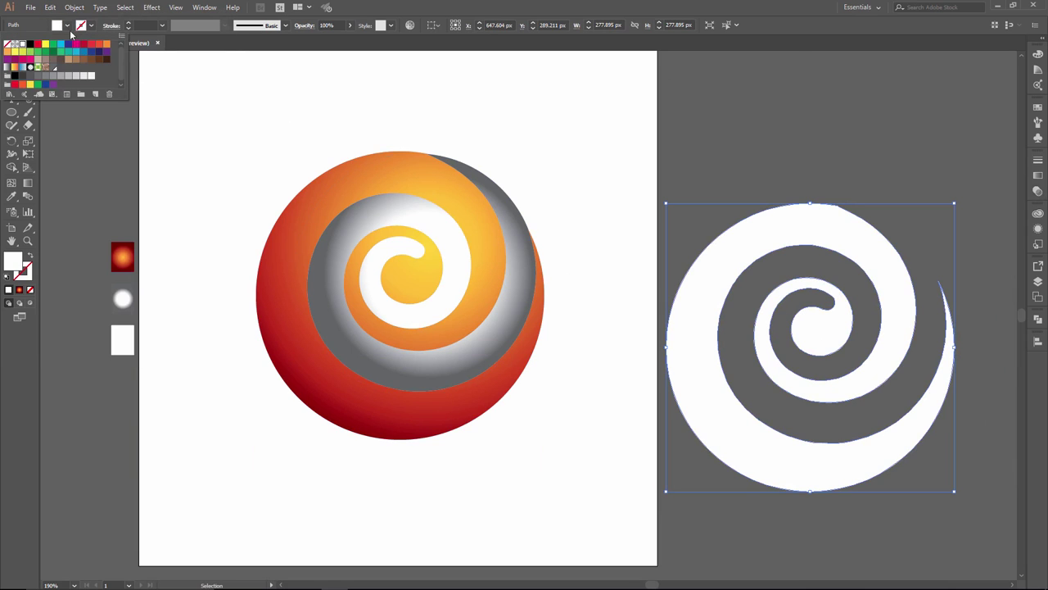
{"action": "left_click", "coordinate": [76, 44]}
Step: Scale the magenta copy uniformly to 101% and nudge it slightly down
{"action": "double_click", "coordinate": [28, 140]}
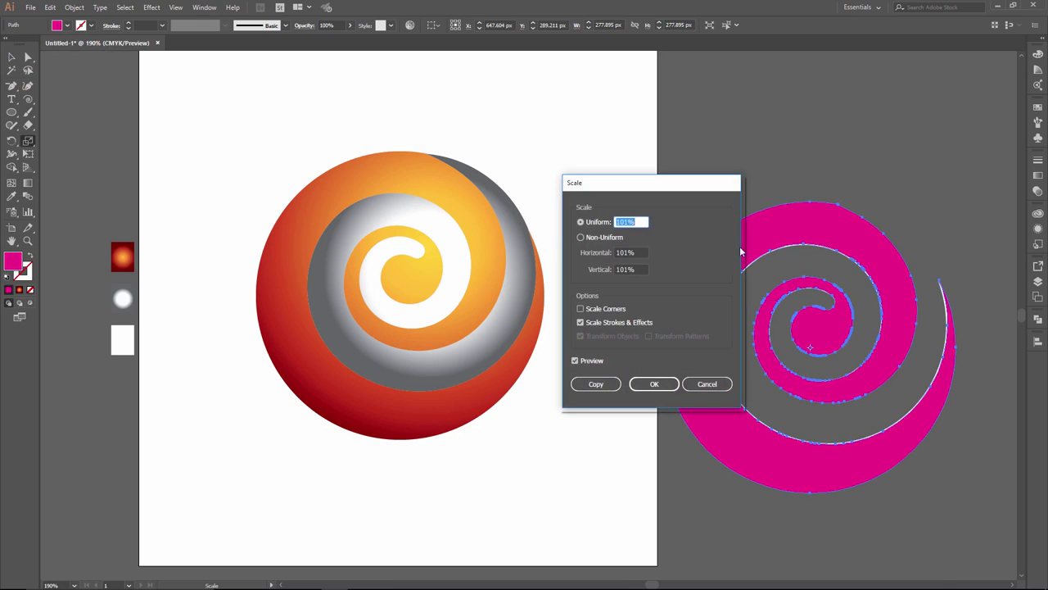
{"action": "left_click", "coordinate": [610, 236]}
{"action": "left_click", "coordinate": [654, 384]}
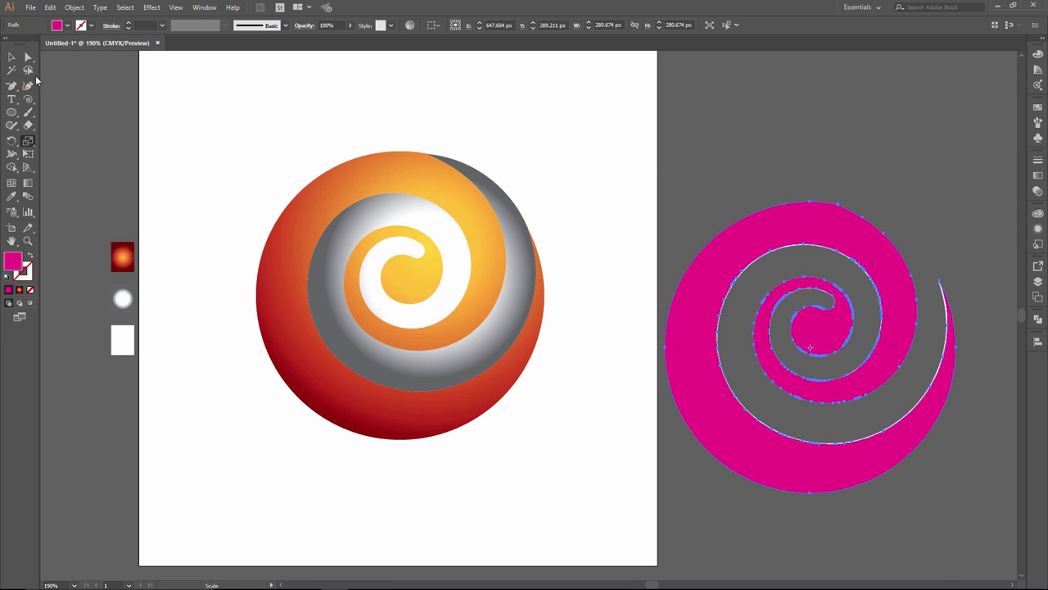
{"action": "key", "text": "v"}
{"action": "left_click", "coordinate": [786, 147]}
{"action": "left_click", "coordinate": [830, 213]}
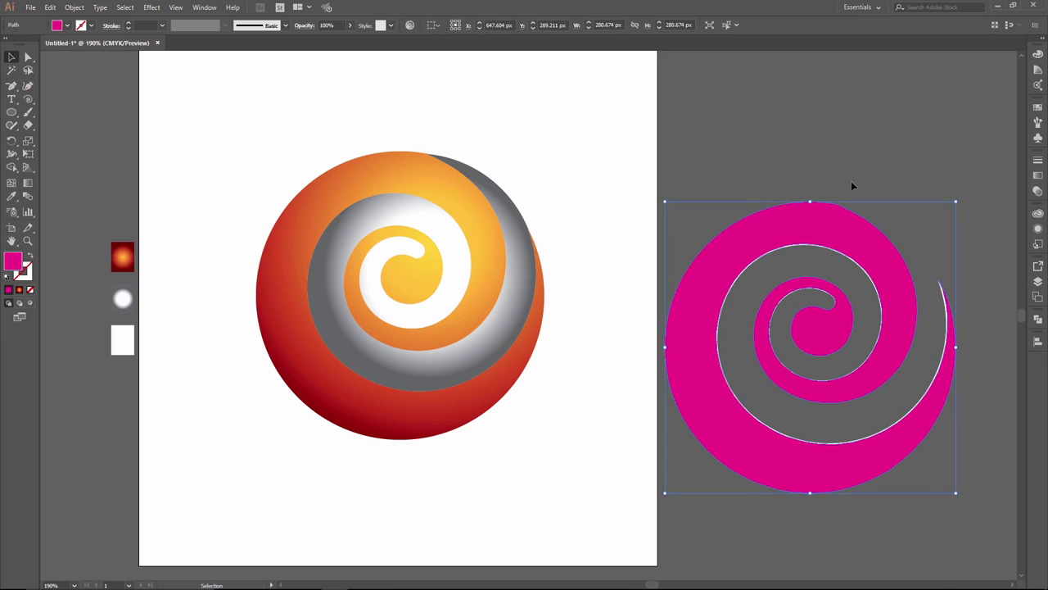
{"action": "key", "text": "ctrl+z"}
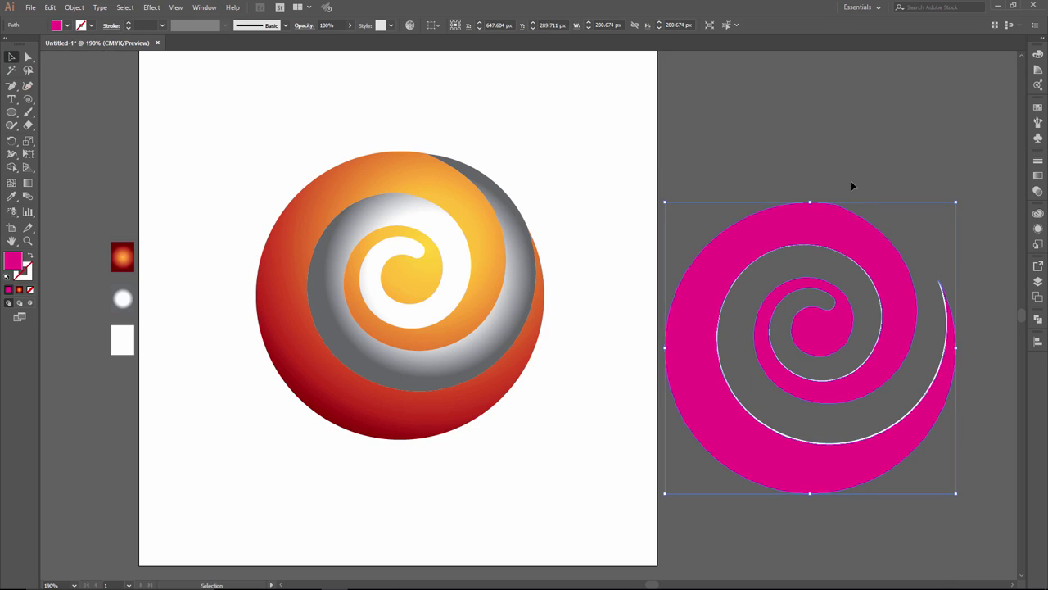
{"action": "key", "text": "Down"}
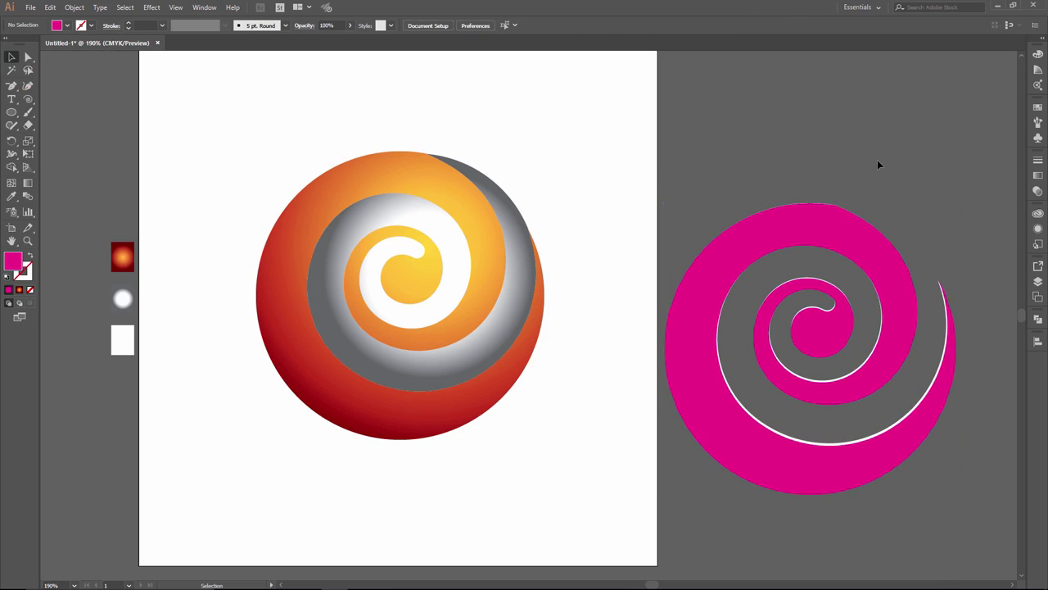
Step: Subtract the magenta spiral from the white one with Pathfinder Minus Front
{"action": "left_click", "coordinate": [859, 398], "text": "shift"}
{"action": "left_click", "coordinate": [1037, 320]}
{"action": "left_click", "coordinate": [935, 343]}
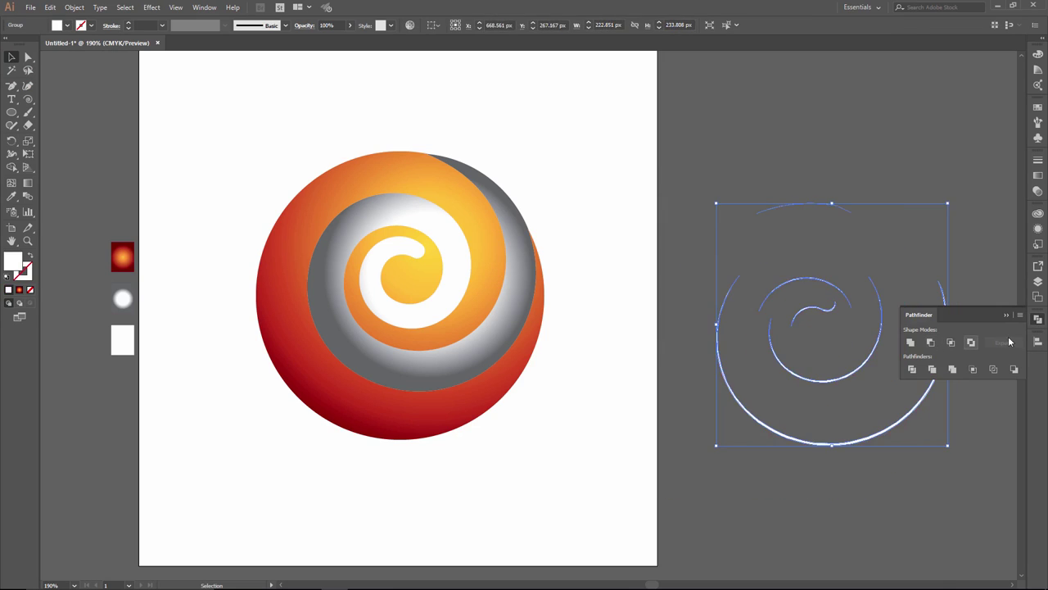
{"action": "left_click", "coordinate": [1037, 321]}
{"action": "left_click", "coordinate": [993, 289]}
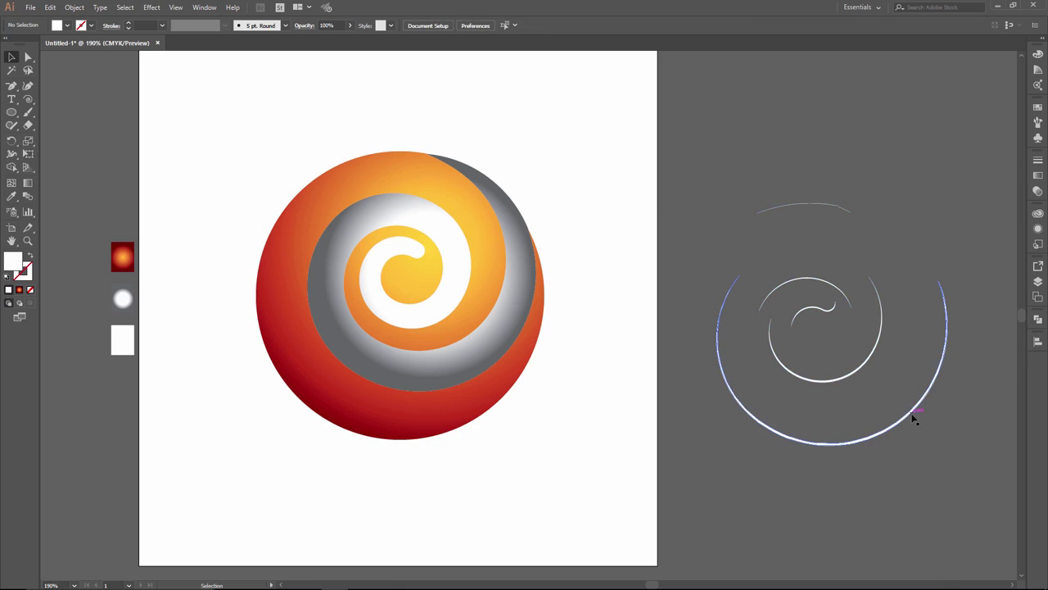
Step: Ungroup the slivers, delete the outer arc, and drag the rest onto the sphere
{"action": "left_click", "coordinate": [915, 418]}
{"action": "right_click", "coordinate": [915, 418]}
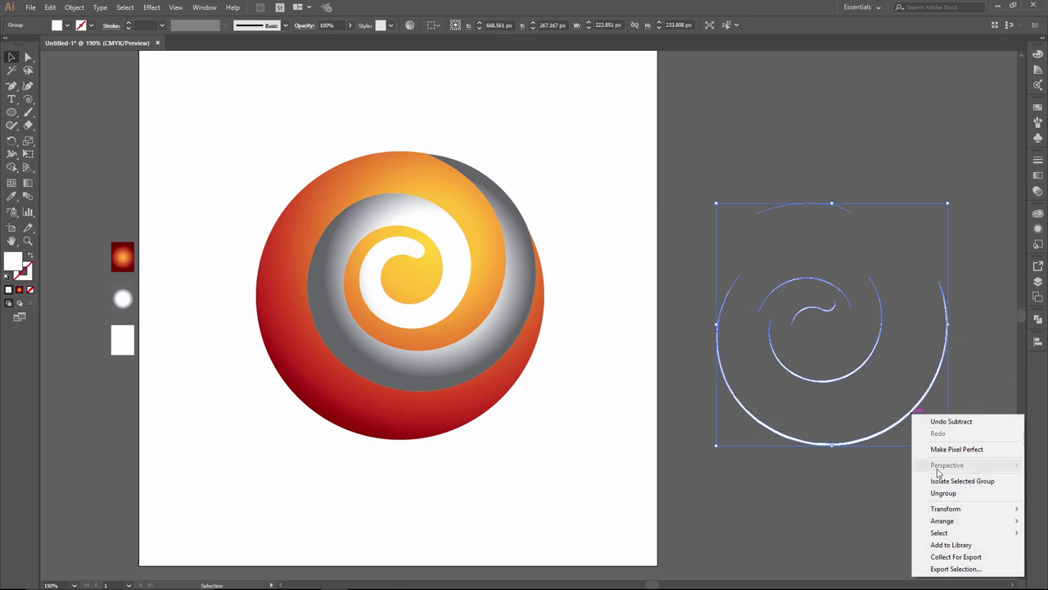
{"action": "left_click", "coordinate": [941, 491]}
{"action": "left_click", "coordinate": [945, 430]}
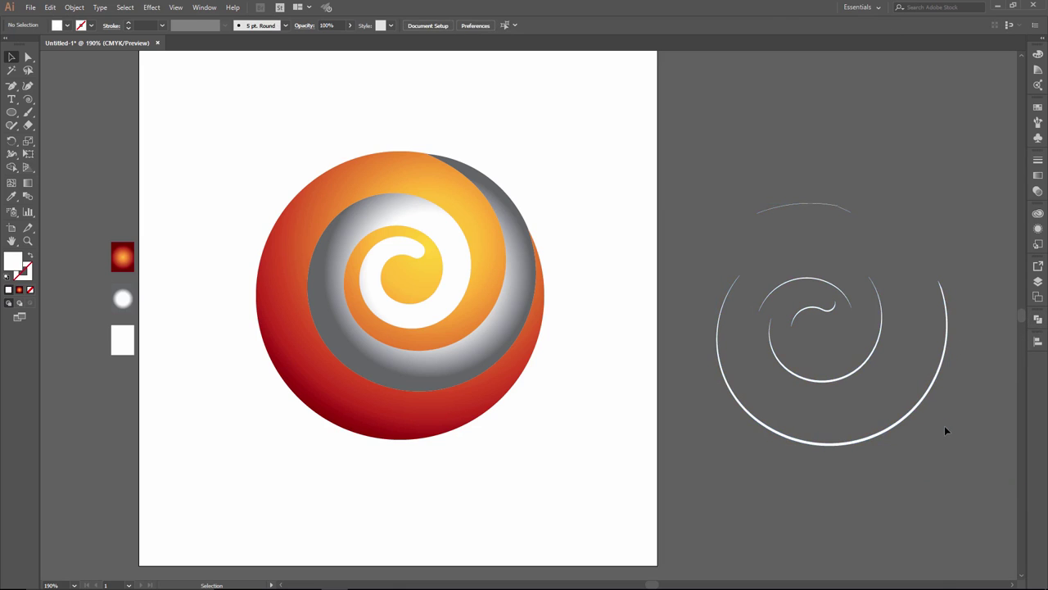
{"action": "left_click", "coordinate": [903, 422]}
{"action": "key", "text": "Delete"}
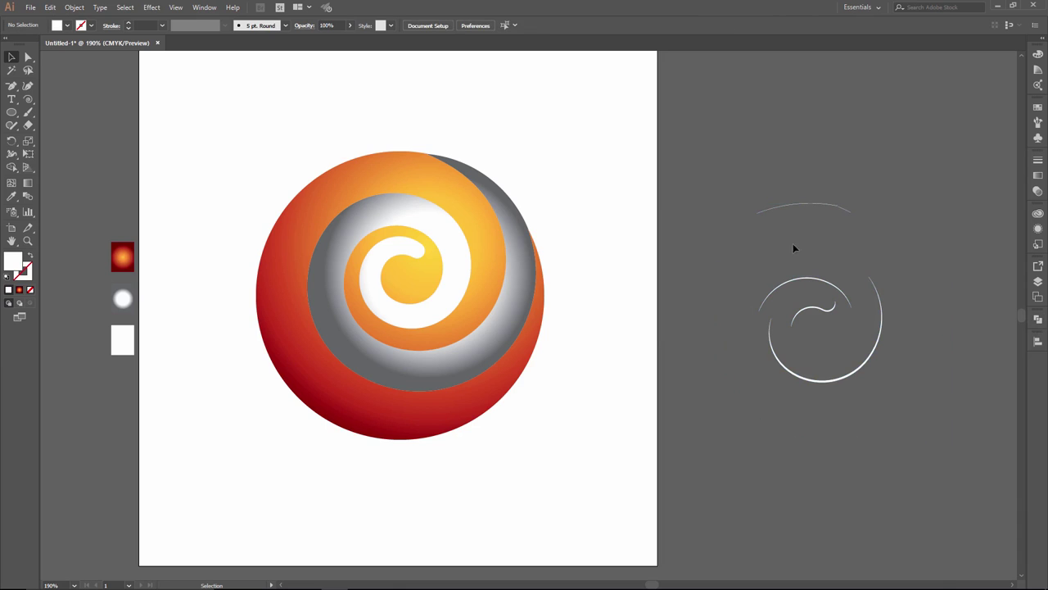
{"action": "left_click", "coordinate": [851, 375]}
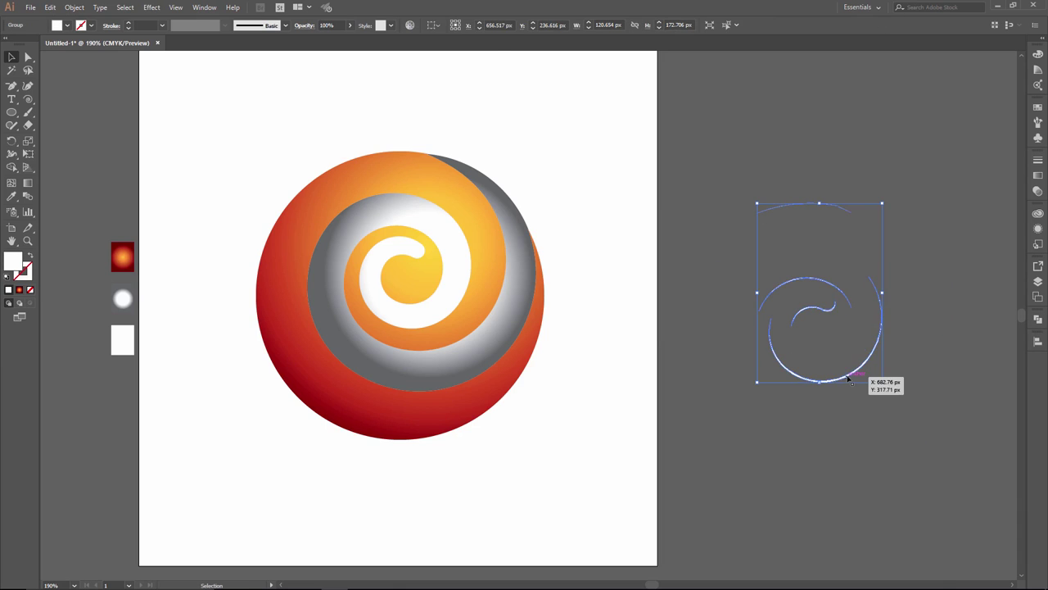
{"action": "mouse_move", "coordinate": [846, 370]}
{"action": "left_mouse_down"}
{"action": "mouse_move", "coordinate": [548, 364]}
{"action": "mouse_move", "coordinate": [436, 318]}
{"action": "left_mouse_up"}
Step: Alt-drag a copy of the spiral to the right and give it the red-orange gradient
{"action": "left_click", "coordinate": [489, 269]}
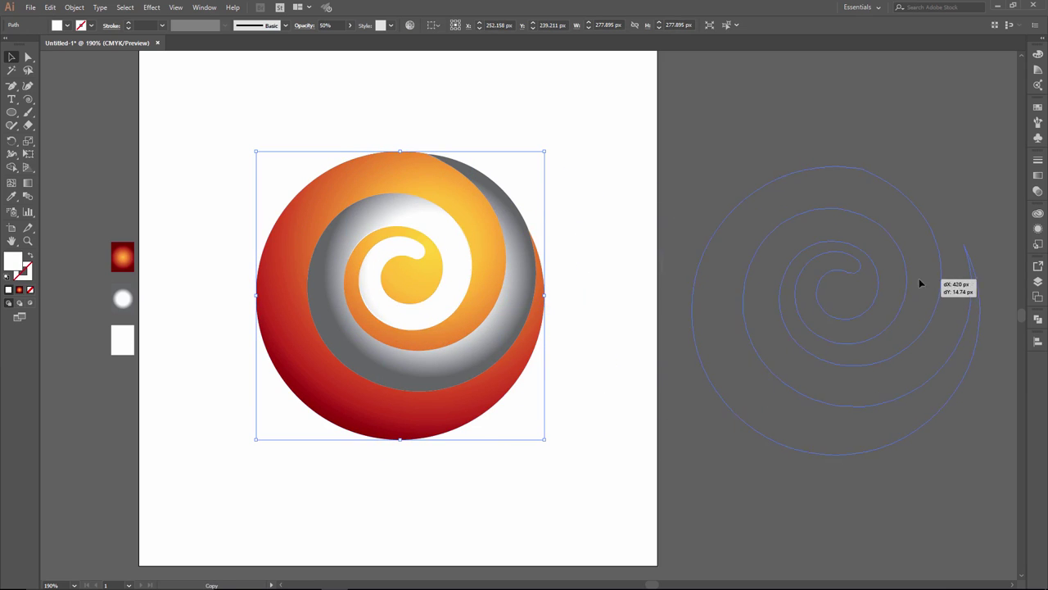
{"action": "left_click_drag", "start_coordinate": [793, 284], "coordinate": [910, 297]}
{"action": "key", "text": "i"}
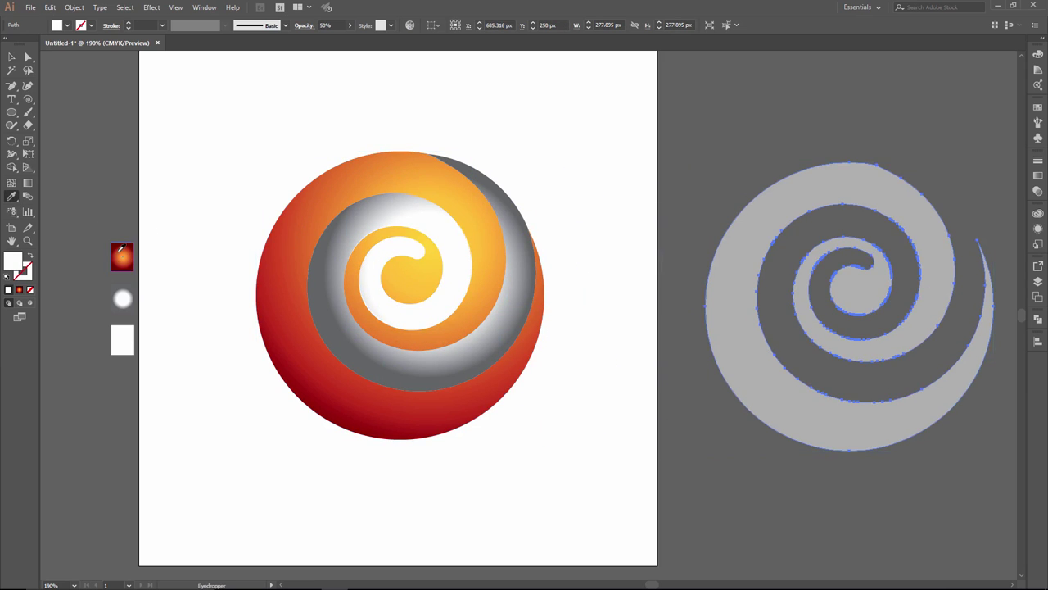
{"action": "left_click", "coordinate": [121, 254]}
{"action": "key", "text": "v"}
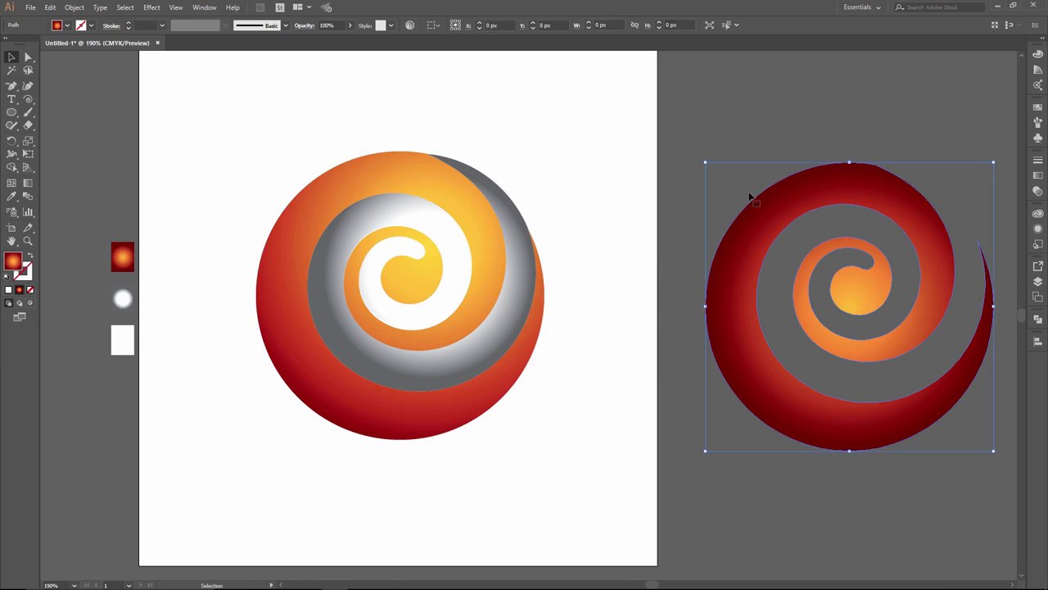
Step: Paste a front copy of the gradient spiral and enlarge it slightly, to about 292.5 px
{"action": "key", "text": "ctrl+c"}
{"action": "key", "text": "ctrl+f"}
{"action": "left_click_drag", "start_coordinate": [994, 161], "coordinate": [998, 158]}
{"action": "key", "text": "Down"}
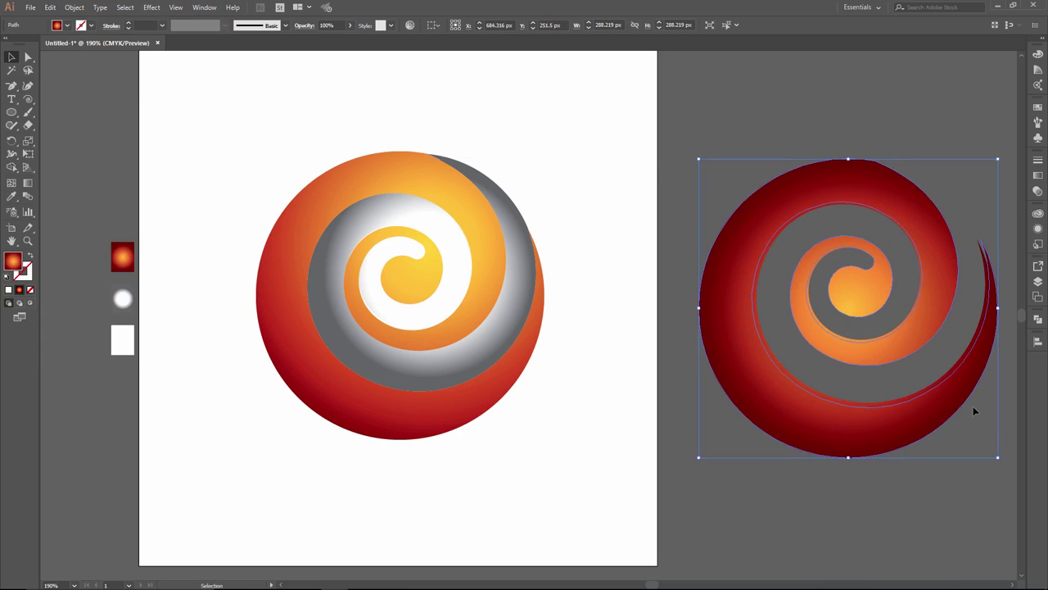
{"action": "key", "text": "Down"}
{"action": "left_click_drag", "start_coordinate": [998, 159], "coordinate": [1000, 158]}
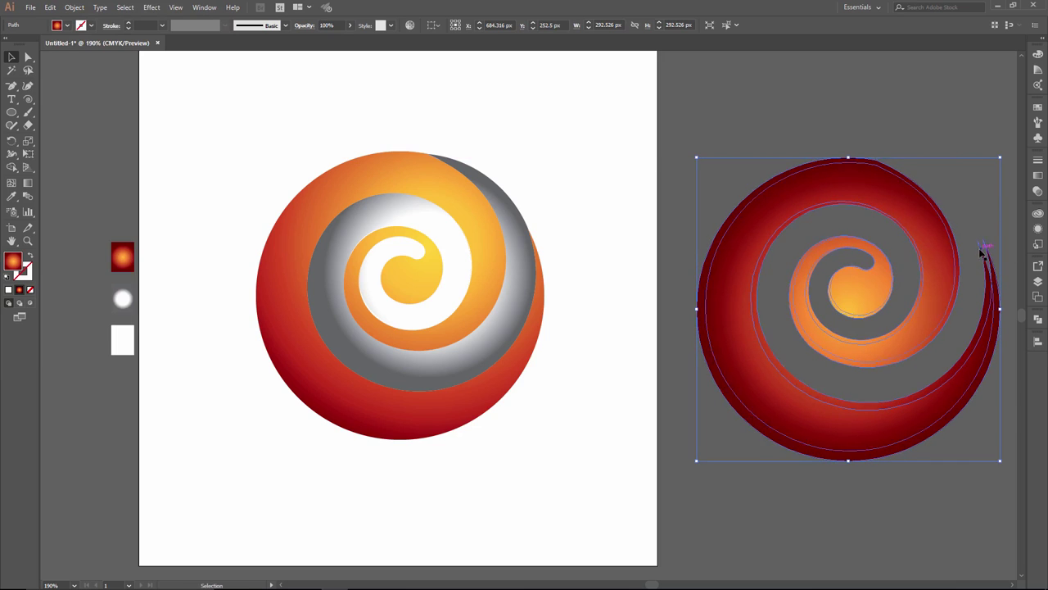
Step: Subtract the enlarged copy with Pathfinder Minus Front, leaving thin crescent slivers
{"action": "left_click_drag", "start_coordinate": [821, 216], "coordinate": [821, 217]}
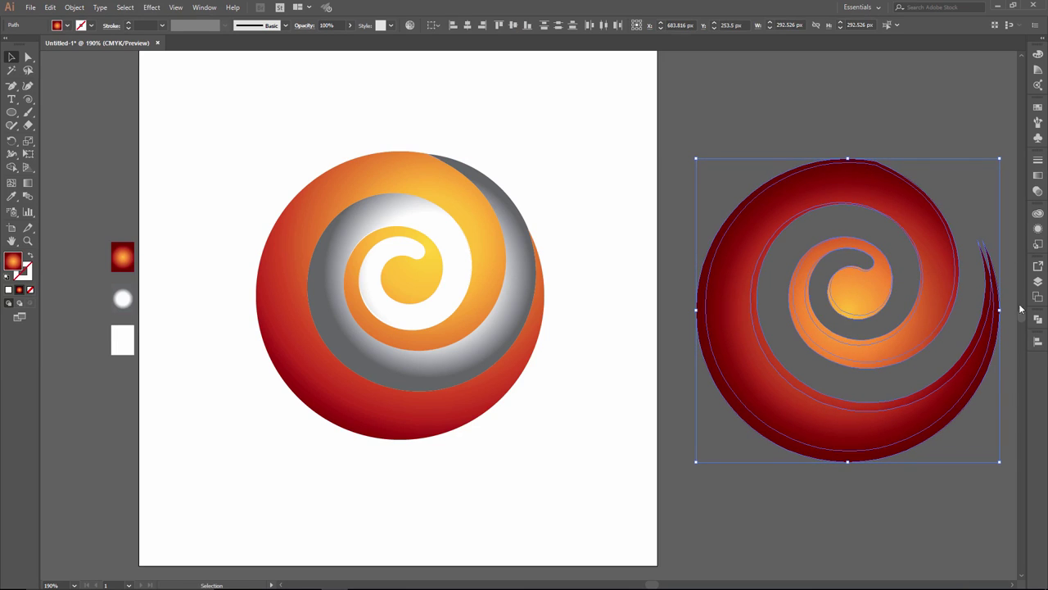
{"action": "left_click", "coordinate": [1037, 319]}
{"action": "left_click", "coordinate": [936, 345]}
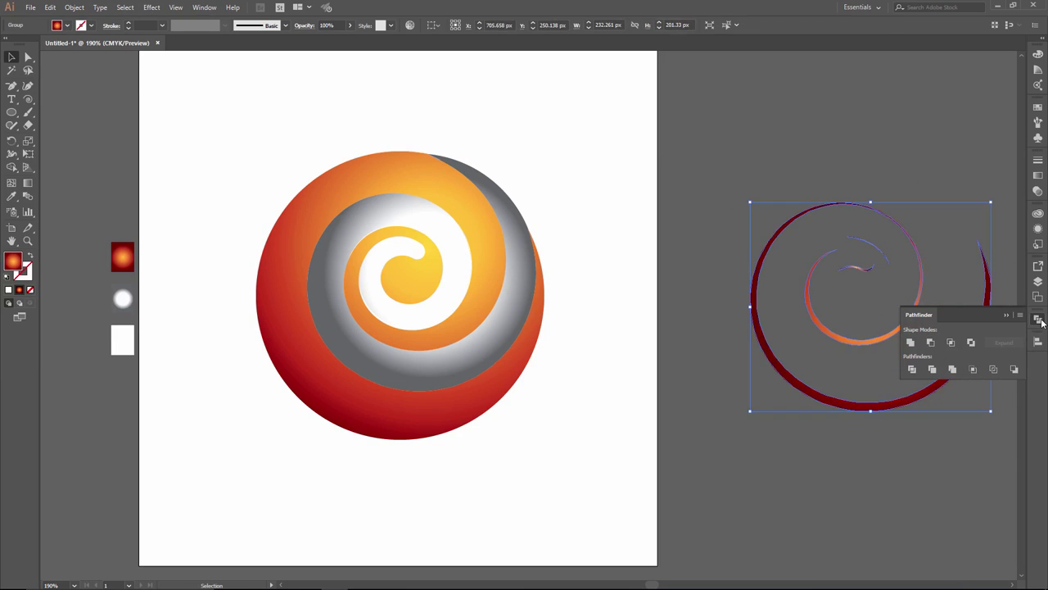
Step: Move the red-orange gradient slivers onto the sphere logo
{"action": "left_click", "coordinate": [1037, 320]}
{"action": "left_click_drag", "start_coordinate": [905, 315], "coordinate": [459, 309]}
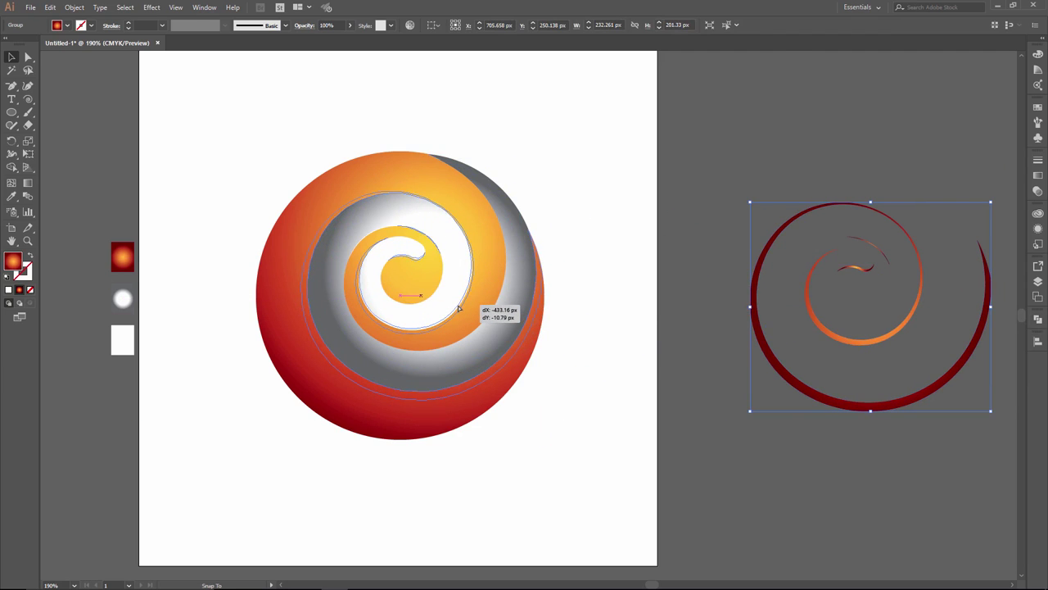
{"action": "left_click_drag", "start_coordinate": [459, 309], "coordinate": [459, 307]}
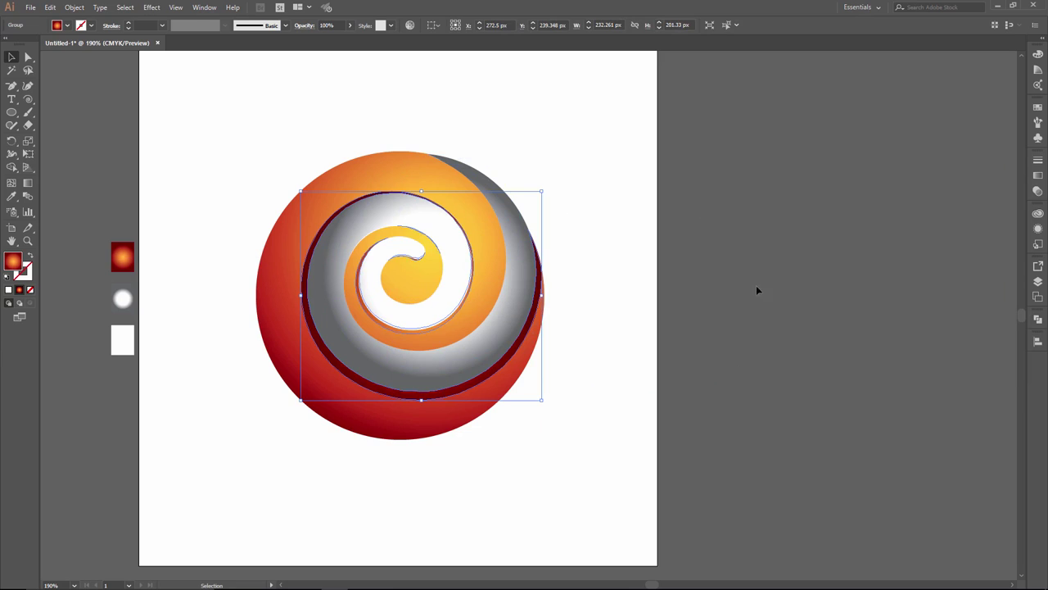
{"action": "left_click", "coordinate": [805, 285]}
Step: Bring the inner spiral piece to the front of the artwork
{"action": "right_click", "coordinate": [357, 246]}
{"action": "mouse_move", "coordinate": [386, 353]}
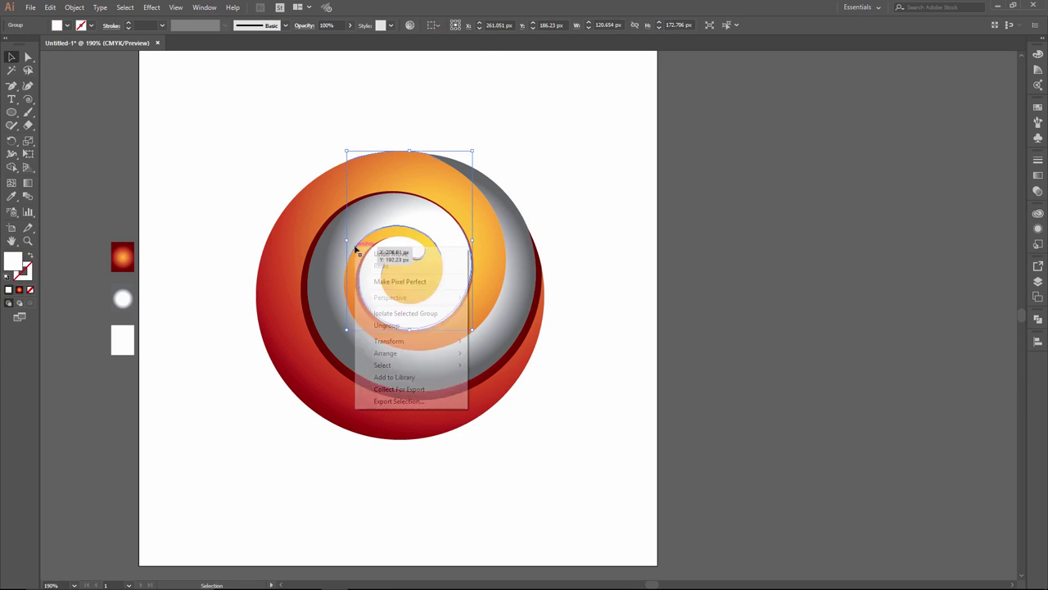
{"action": "left_click", "coordinate": [509, 353]}
{"action": "left_click", "coordinate": [774, 334]}
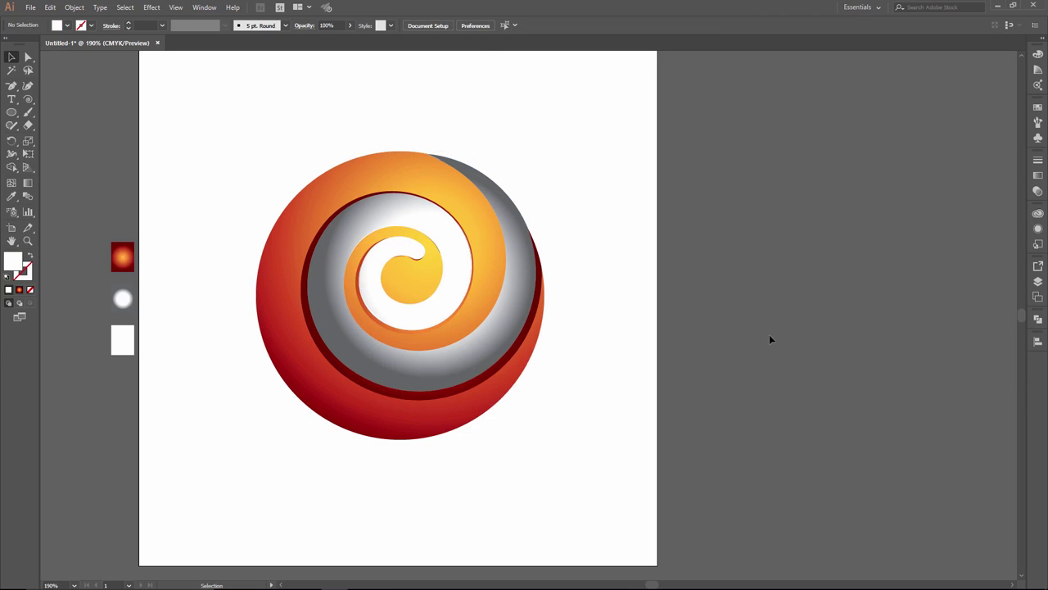
Step: Drag a spiral copy off the artboard and fill it white with the Eyedropper
{"action": "left_click_drag", "start_coordinate": [460, 402], "coordinate": [892, 399]}
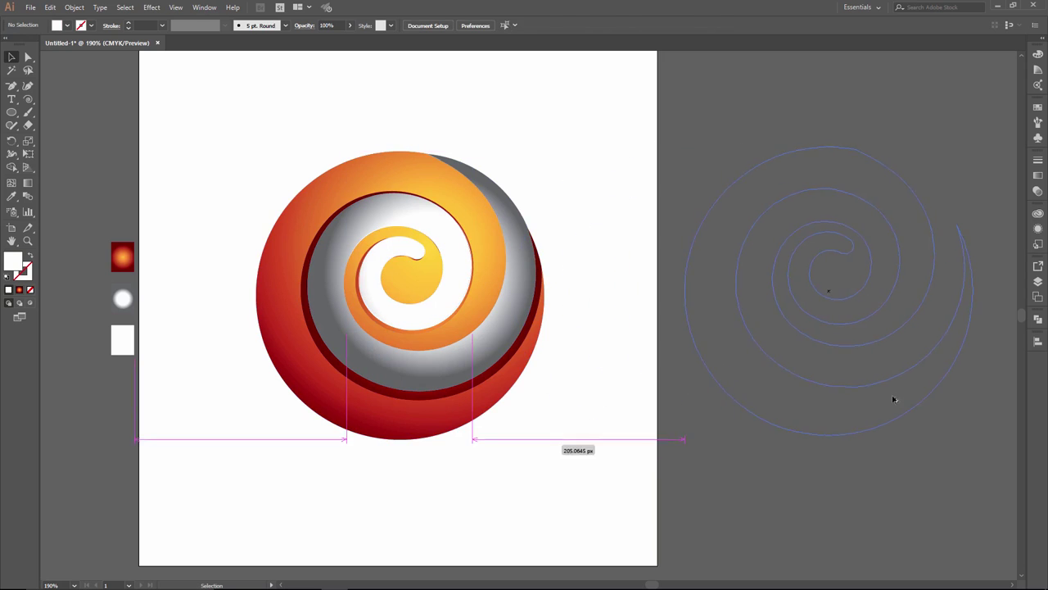
{"action": "left_click", "coordinate": [11, 197]}
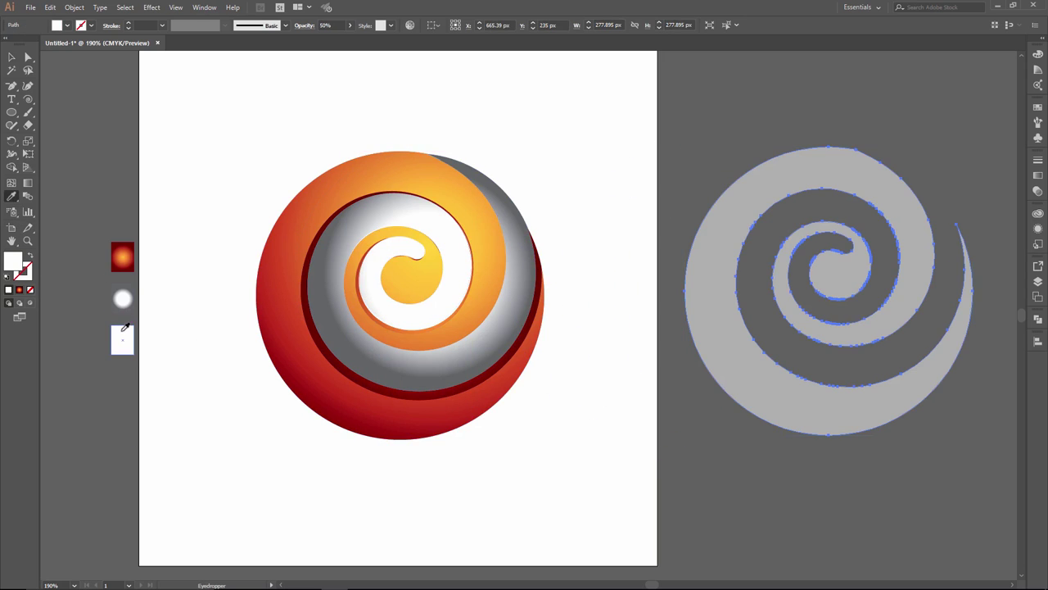
{"action": "left_click", "coordinate": [123, 331]}
{"action": "left_click", "coordinate": [12, 57]}
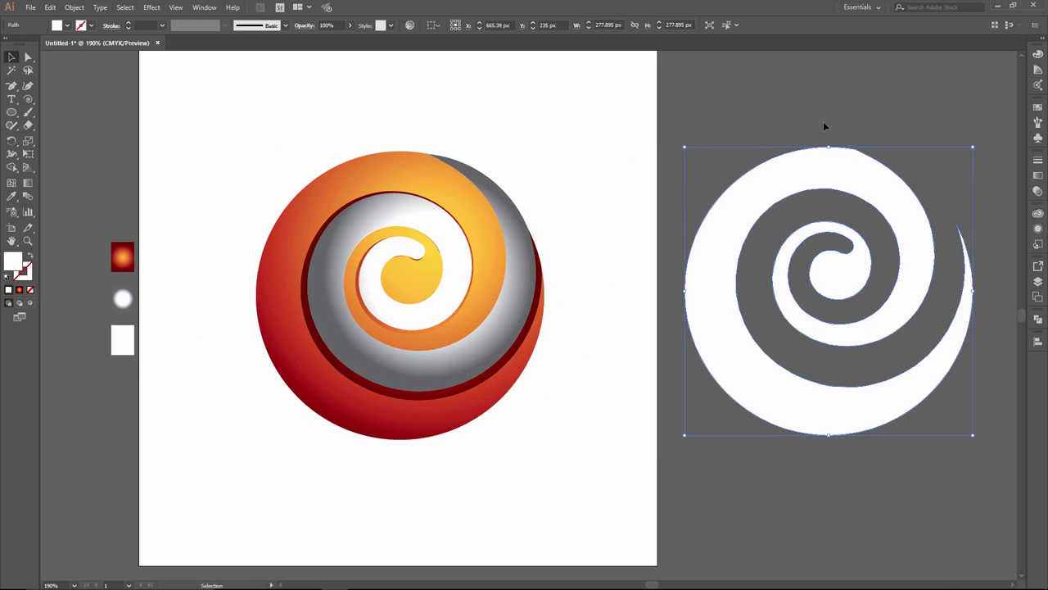
{"action": "left_click", "coordinate": [828, 135]}
{"action": "left_click", "coordinate": [819, 172]}
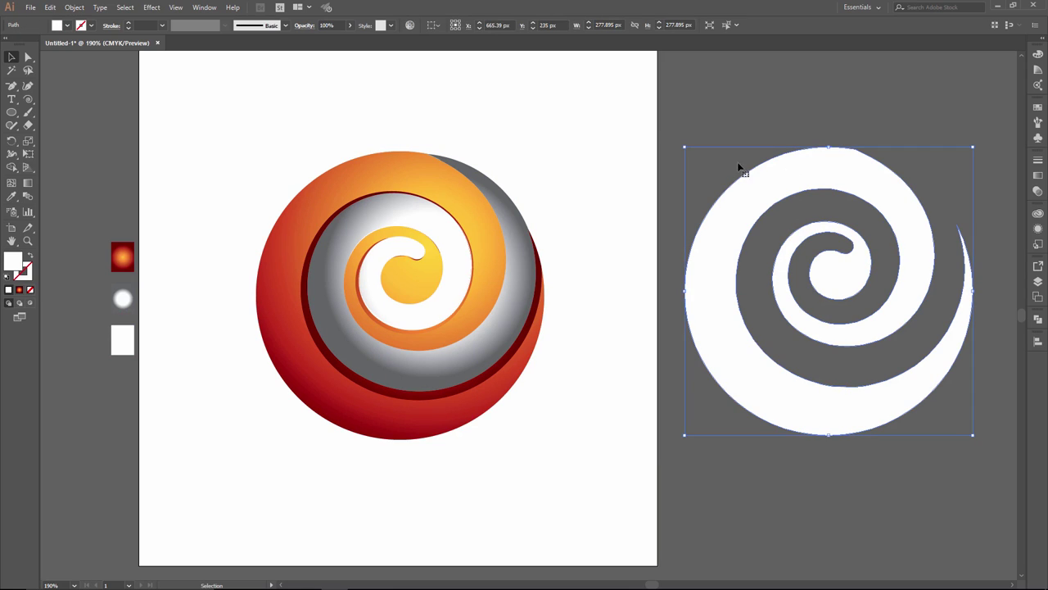
Step: Paste a front copy, scale it to 99%, and fill it magenta
{"action": "left_click", "coordinate": [49, 7]}
{"action": "left_click", "coordinate": [49, 7]}
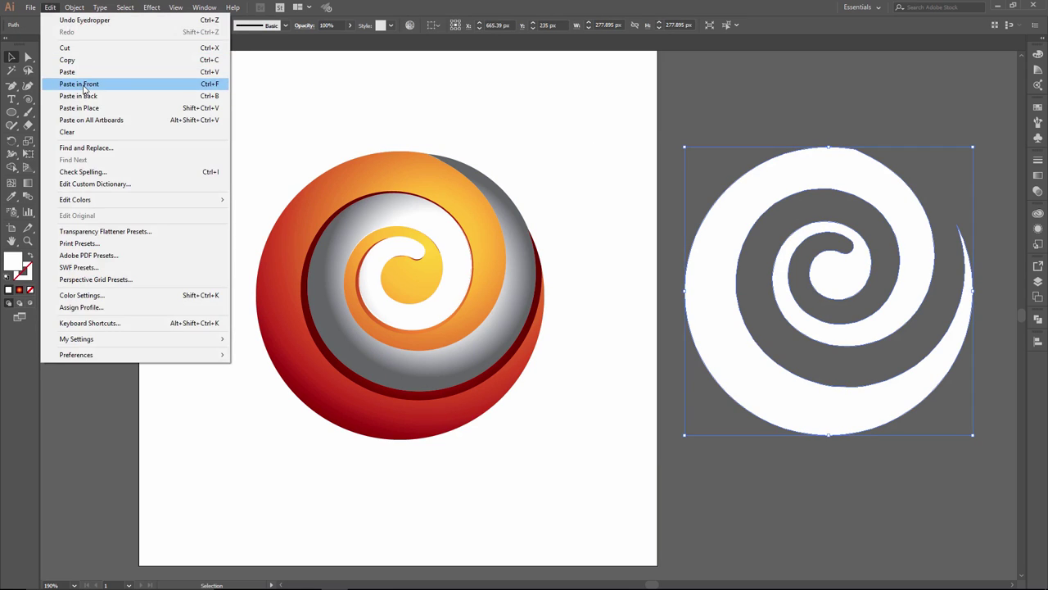
{"action": "left_click", "coordinate": [85, 87]}
{"action": "double_click", "coordinate": [28, 140]}
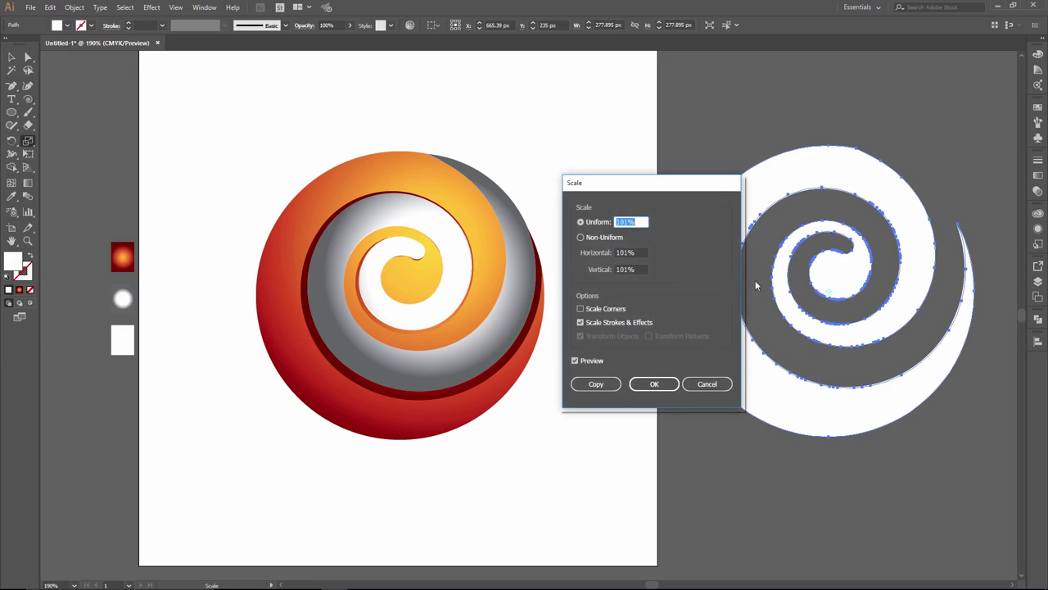
{"action": "left_click", "coordinate": [660, 385]}
{"action": "left_click", "coordinate": [68, 26]}
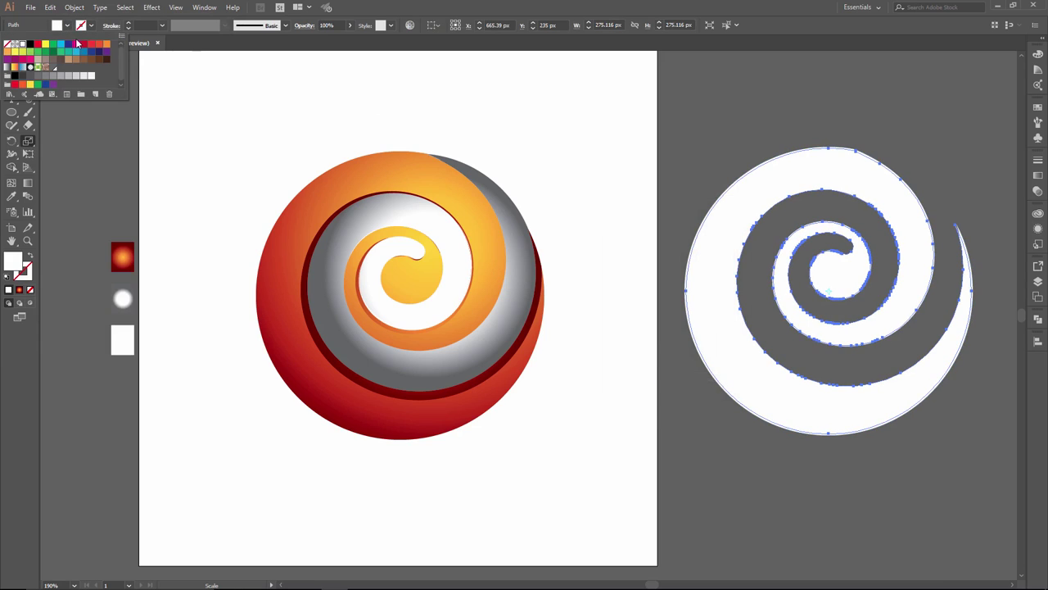
{"action": "left_click", "coordinate": [78, 42]}
{"action": "left_click", "coordinate": [68, 26]}
Step: Nudge the white spiral down and left with the arrow keys
{"action": "key", "text": "v"}
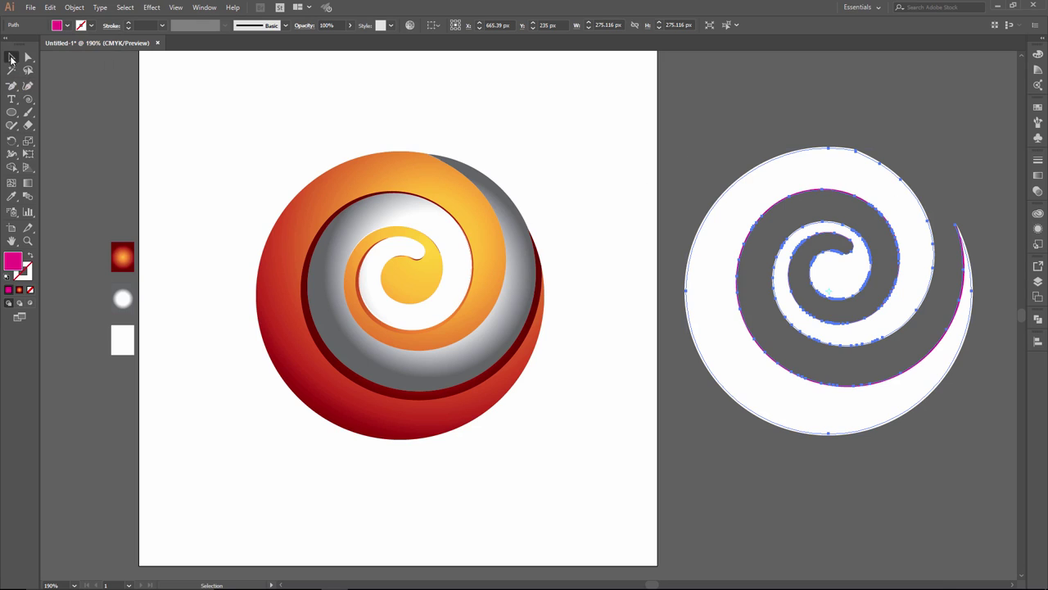
{"action": "left_click", "coordinate": [866, 109]}
{"action": "left_click", "coordinate": [852, 170]}
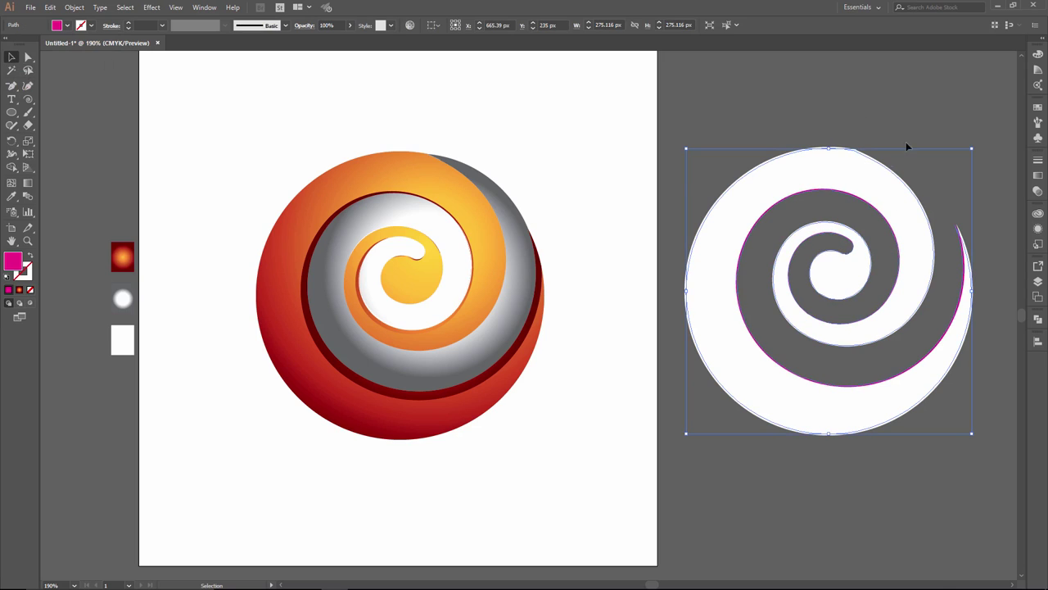
{"action": "key", "text": "Down"}
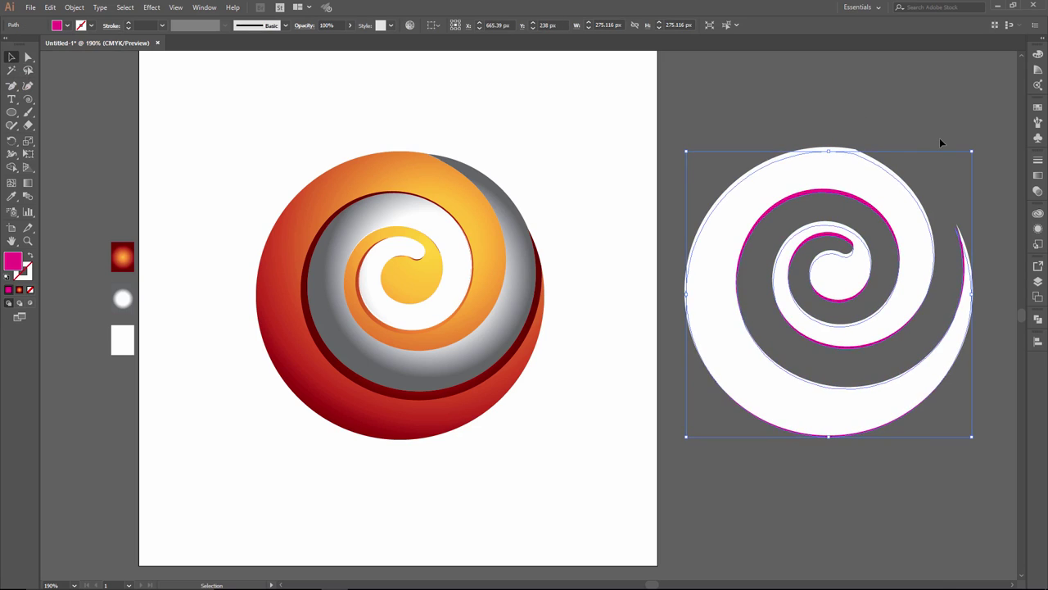
{"action": "key", "text": "Down"}
{"action": "key", "text": "Up"}
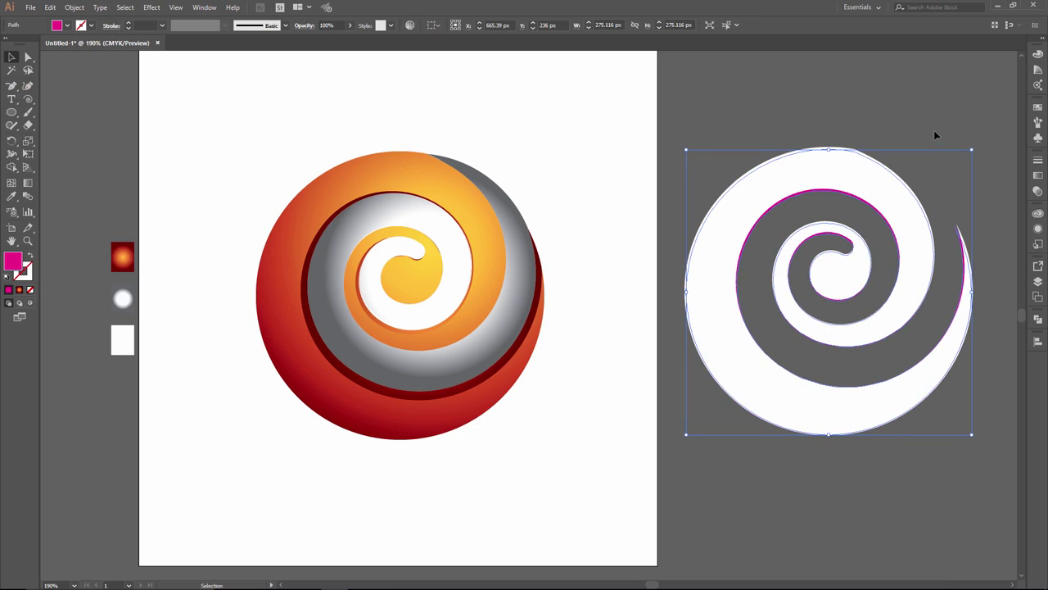
{"action": "key", "text": "Left"}
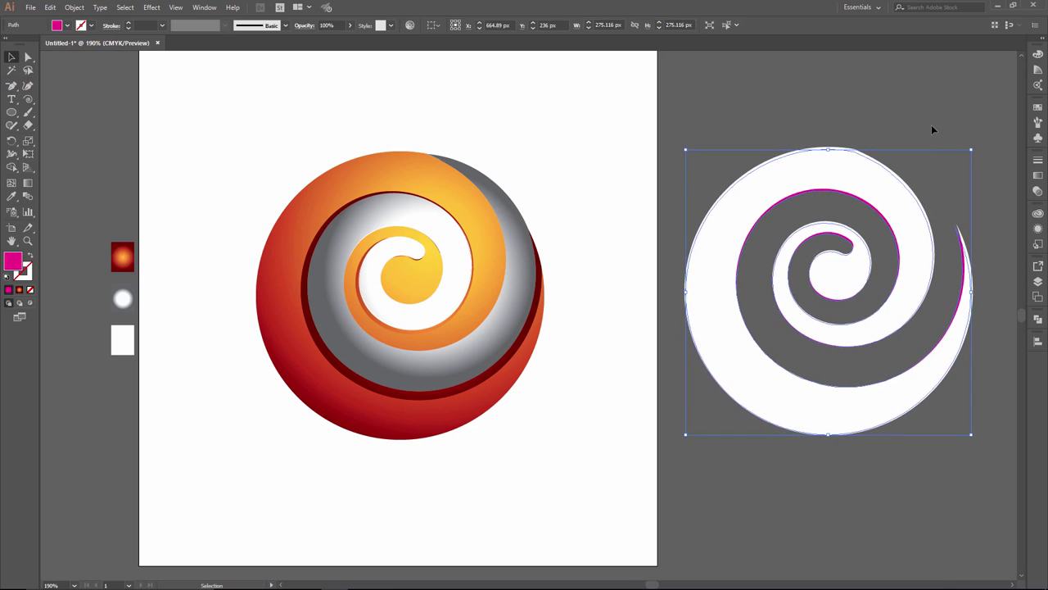
{"action": "left_click", "coordinate": [816, 233]}
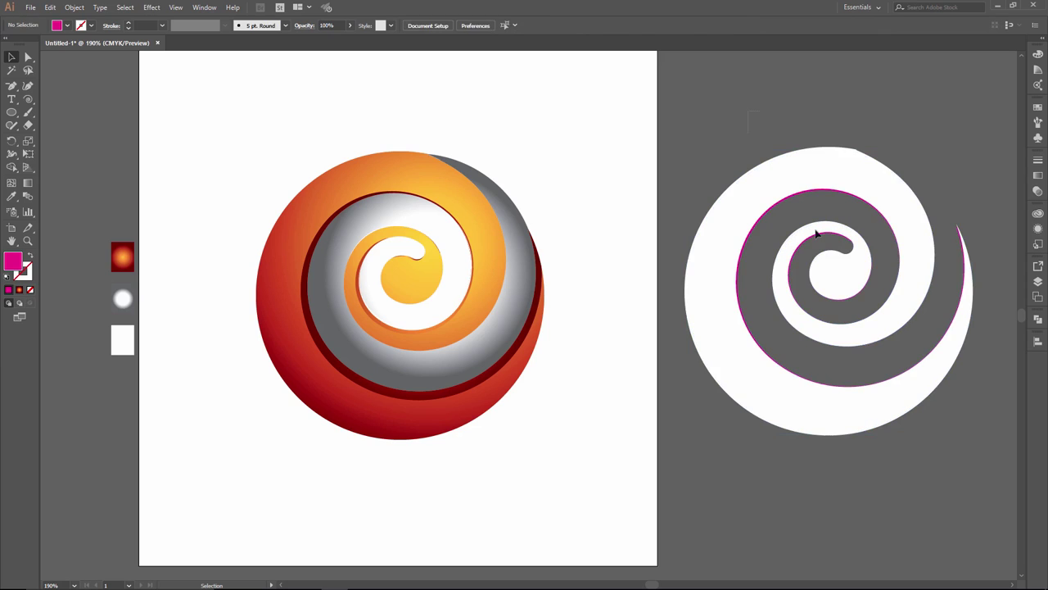
Step: Bring the magenta spiral copy to the front
{"action": "left_click", "coordinate": [1038, 318]}
{"action": "left_click", "coordinate": [989, 365]}
{"action": "left_click", "coordinate": [1038, 319]}
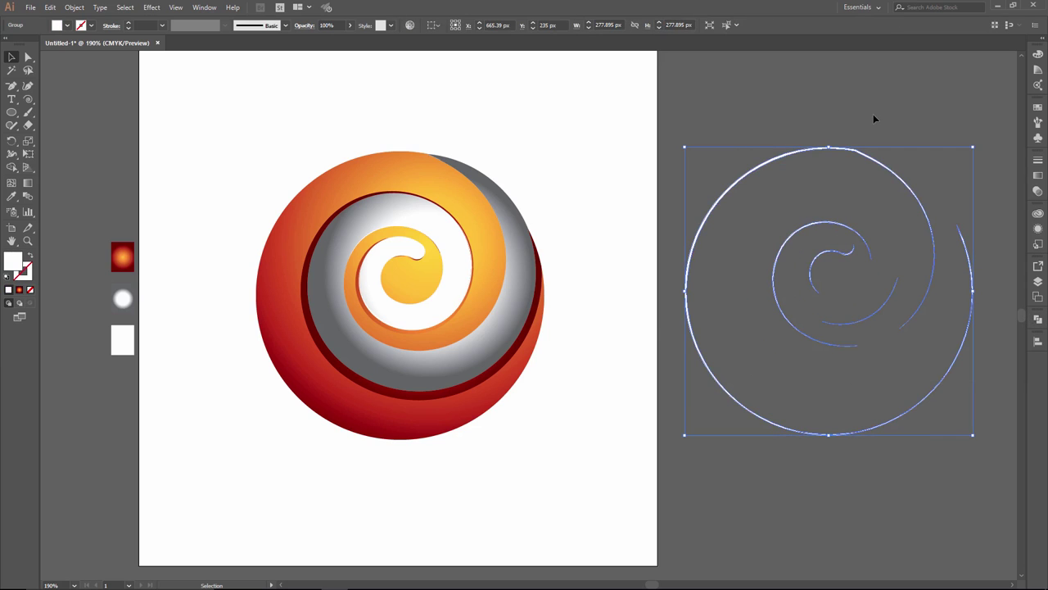
{"action": "left_click", "coordinate": [825, 189]}
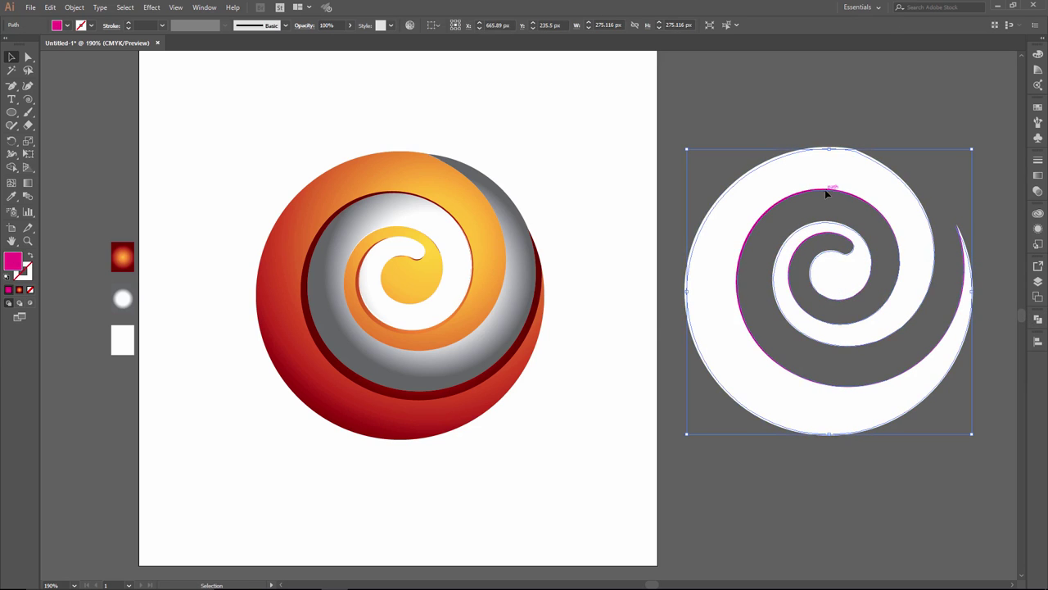
{"action": "right_click", "coordinate": [825, 189]}
{"action": "left_click", "coordinate": [765, 360]}
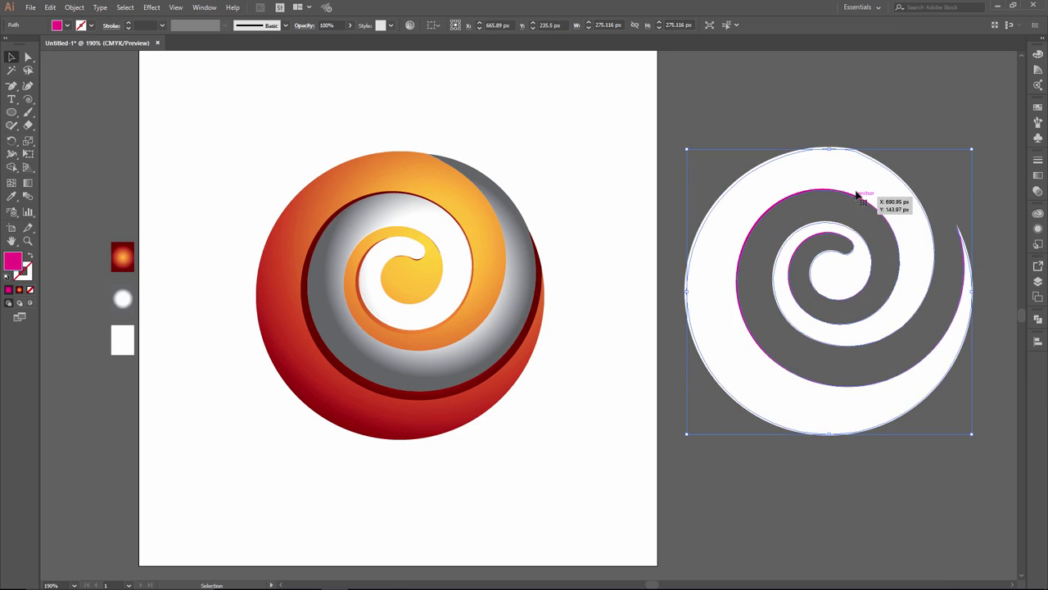
Step: Resize the magenta spiral to about 279 px and marquee-select both spirals
{"action": "left_click", "coordinate": [1038, 177]}
{"action": "left_click", "coordinate": [969, 155]}
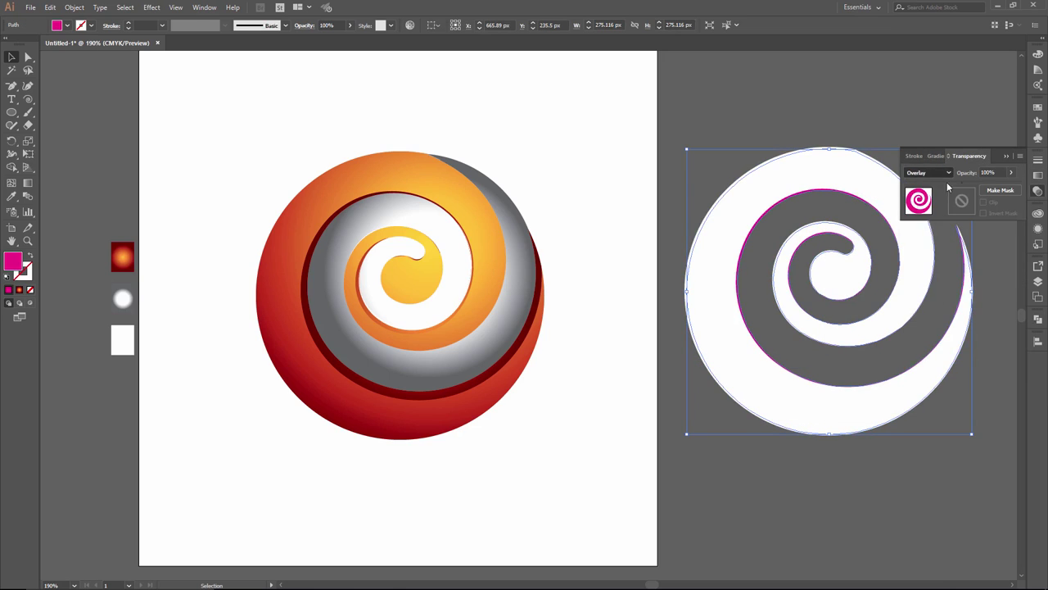
{"action": "left_click_drag", "start_coordinate": [971, 152], "coordinate": [976, 145]}
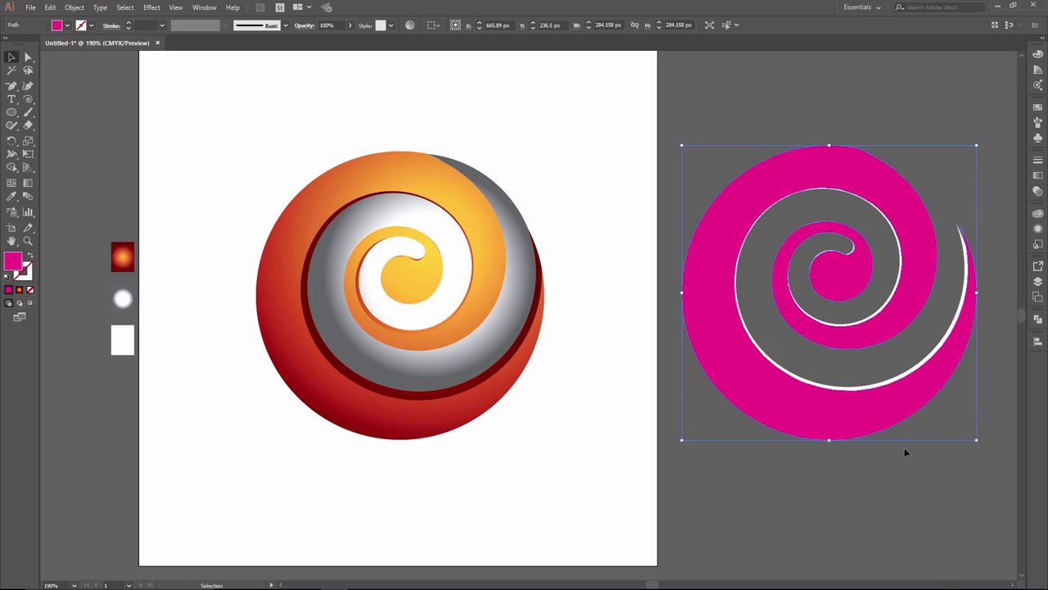
{"action": "key", "text": "Left"}
{"action": "key", "text": "Down"}
{"action": "key", "text": "Up"}
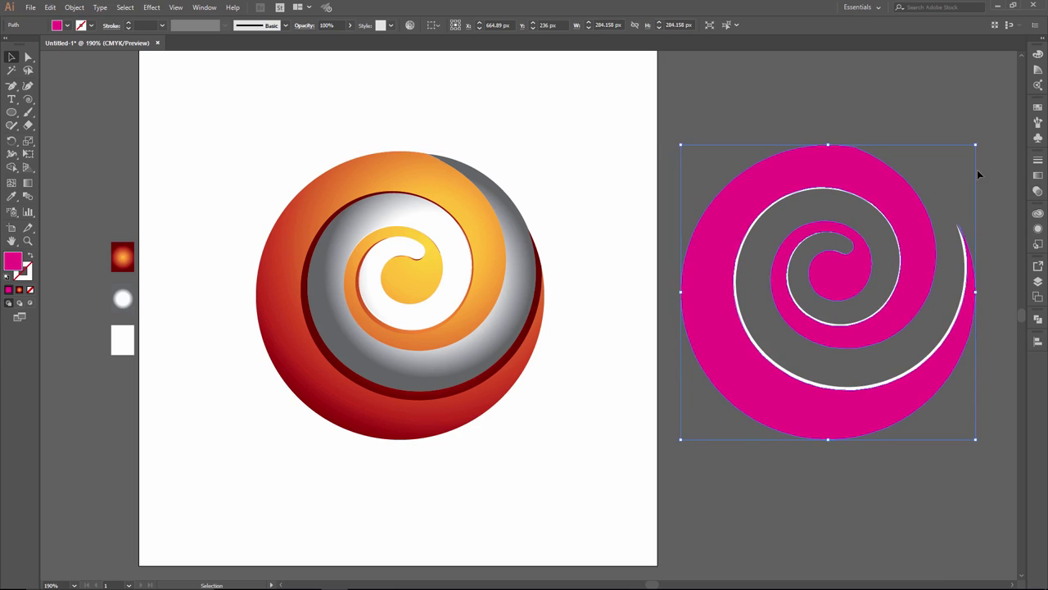
{"action": "left_click_drag", "start_coordinate": [974, 145], "coordinate": [972, 148]}
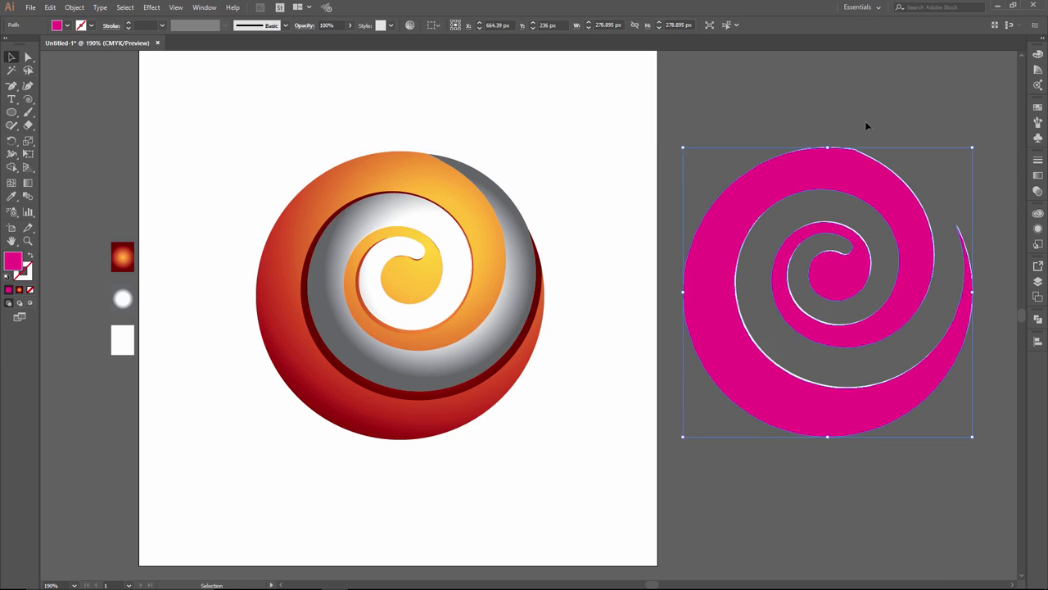
{"action": "left_click_drag", "start_coordinate": [866, 110], "coordinate": [883, 343]}
Step: Intersect the two spirals into white slivers and move them onto the sphere
{"action": "left_click", "coordinate": [1037, 319]}
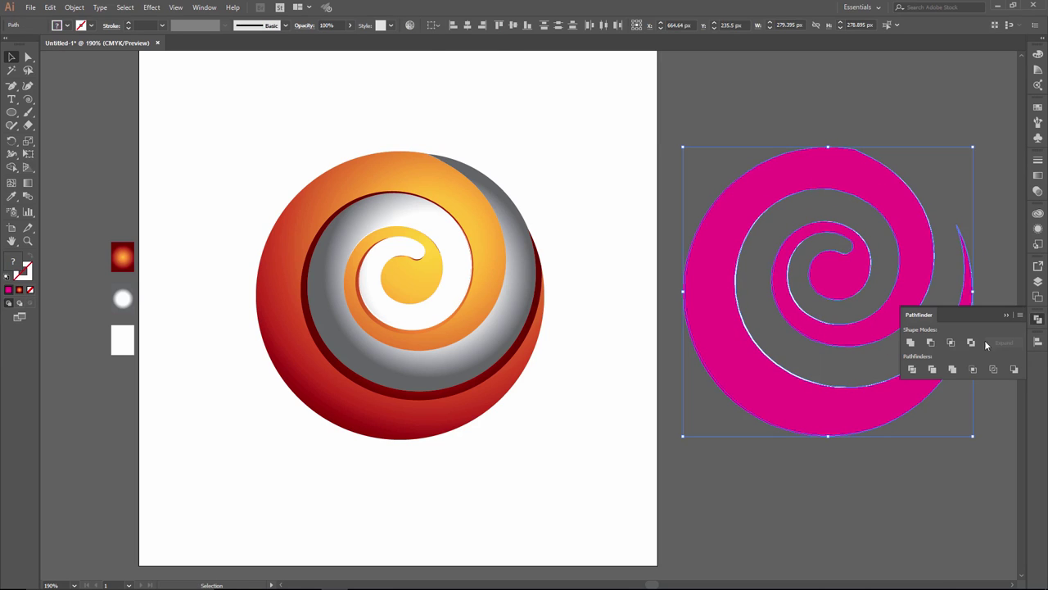
{"action": "left_click", "coordinate": [951, 342]}
{"action": "left_click", "coordinate": [1040, 322]}
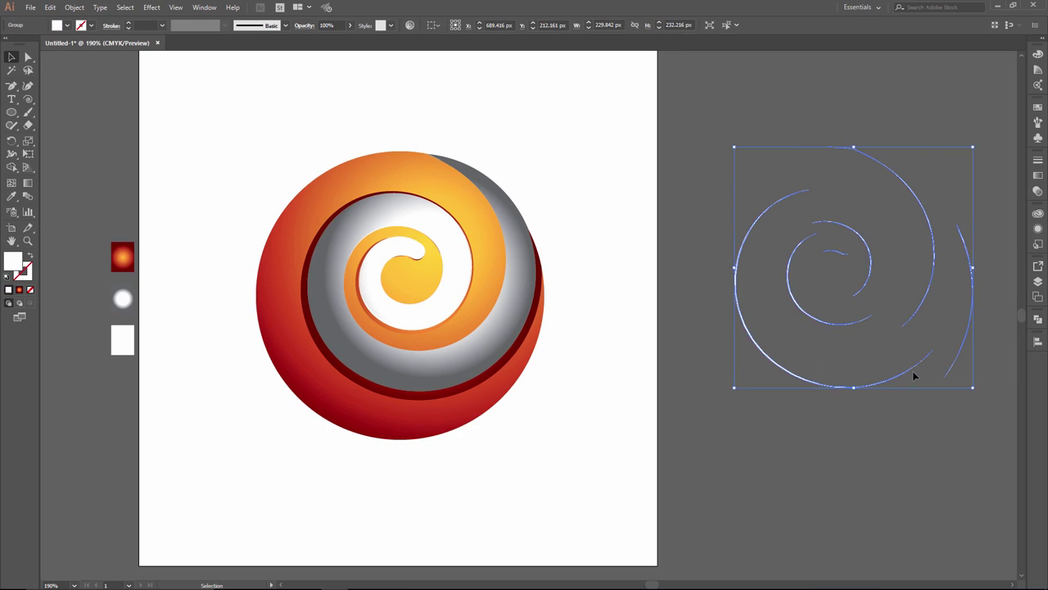
{"action": "left_click_drag", "start_coordinate": [913, 371], "coordinate": [475, 380]}
{"action": "left_click", "coordinate": [744, 305]}
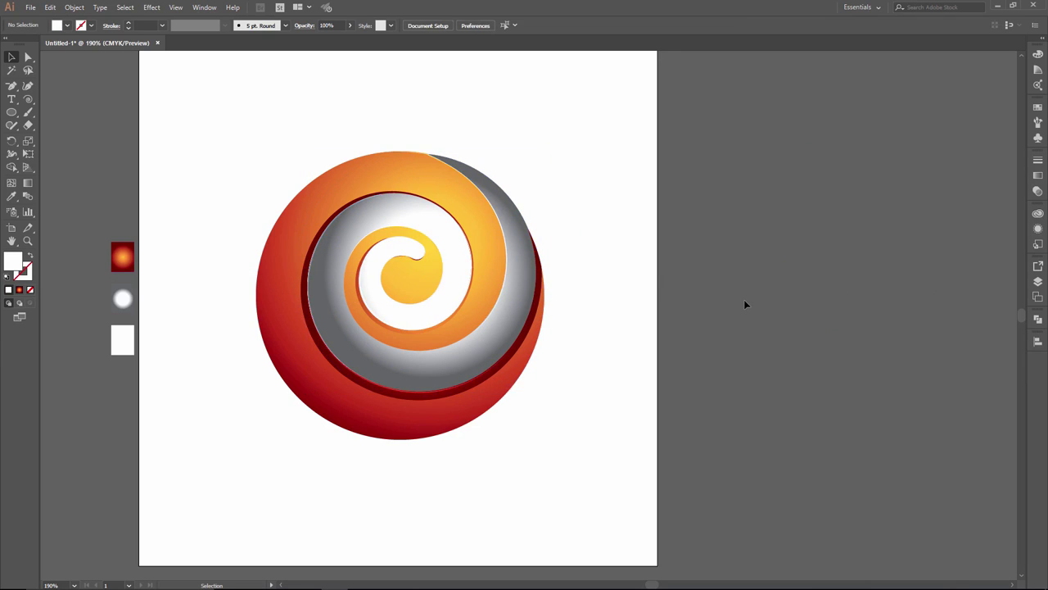
Step: Shrink the whole logo slightly and draw a circle beneath the sphere
{"action": "left_click_drag", "start_coordinate": [250, 128], "coordinate": [538, 431]}
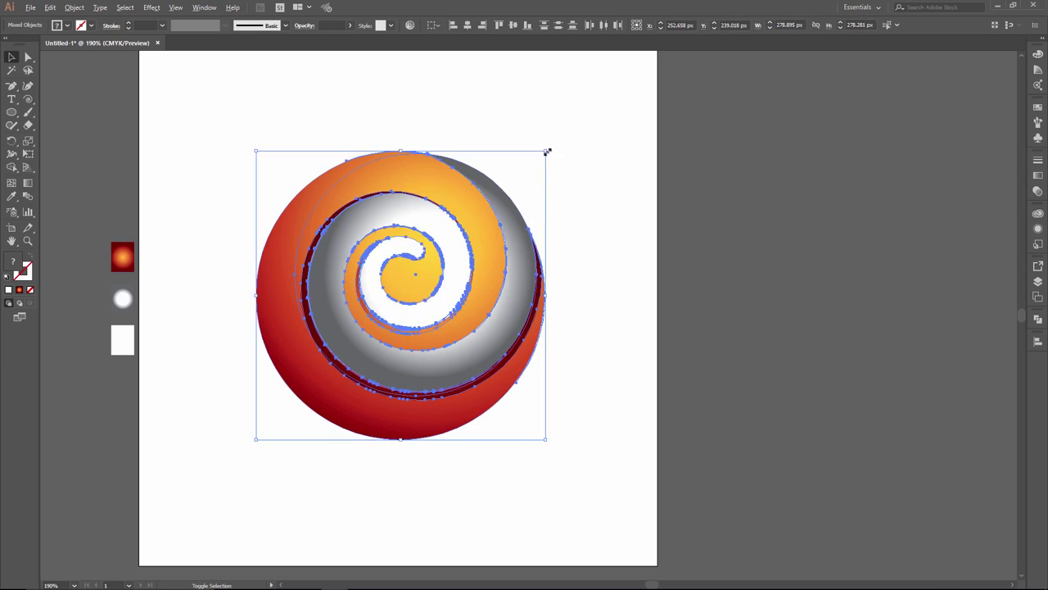
{"action": "mouse_move", "coordinate": [547, 149]}
{"action": "left_mouse_down"}
{"action": "mouse_move", "coordinate": [510, 173]}
{"action": "mouse_move", "coordinate": [510, 133]}
{"action": "left_mouse_up"}
{"action": "left_click", "coordinate": [565, 248]}
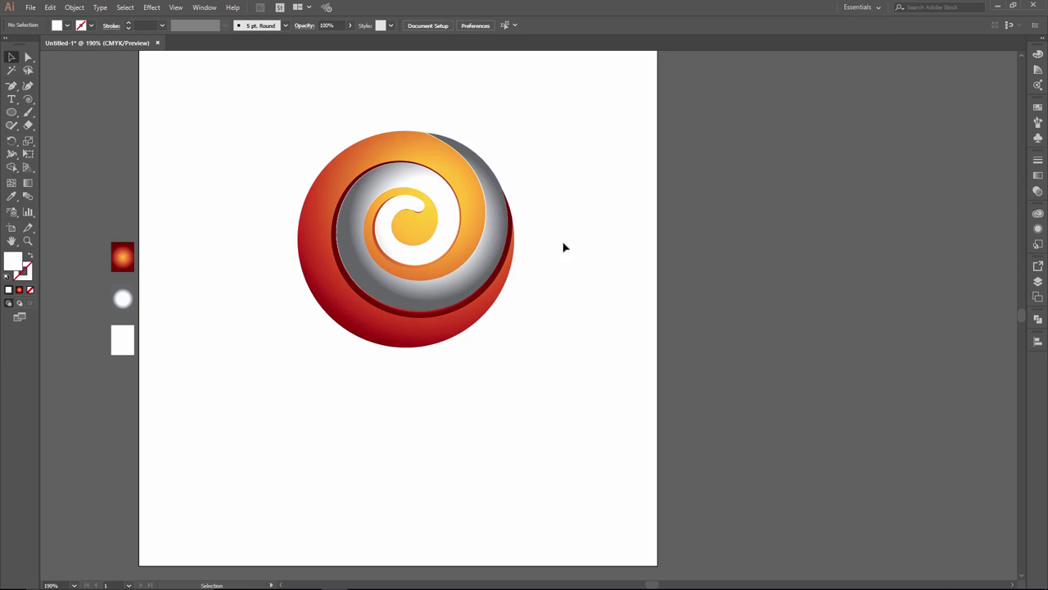
{"action": "left_click", "coordinate": [11, 112]}
{"action": "left_click_drag", "start_coordinate": [344, 409], "coordinate": [437, 501]}
Step: Fill the circle with a reversed radial gradient from black to a 0%-opacity black edge
{"action": "key", "text": "v"}
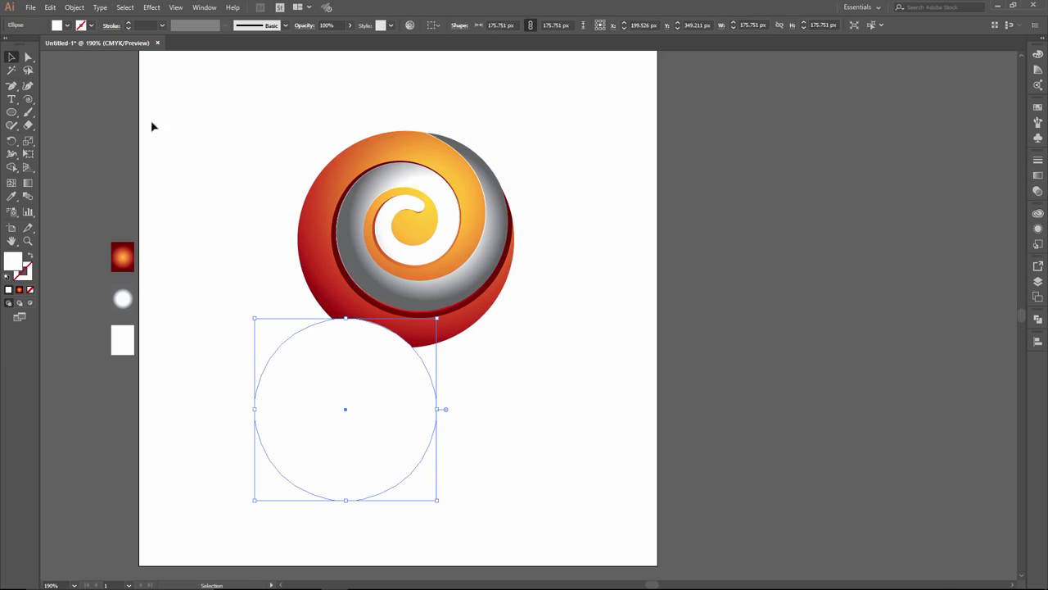
{"action": "left_click", "coordinate": [1038, 177]}
{"action": "left_click", "coordinate": [923, 173]}
{"action": "left_click", "coordinate": [856, 196]}
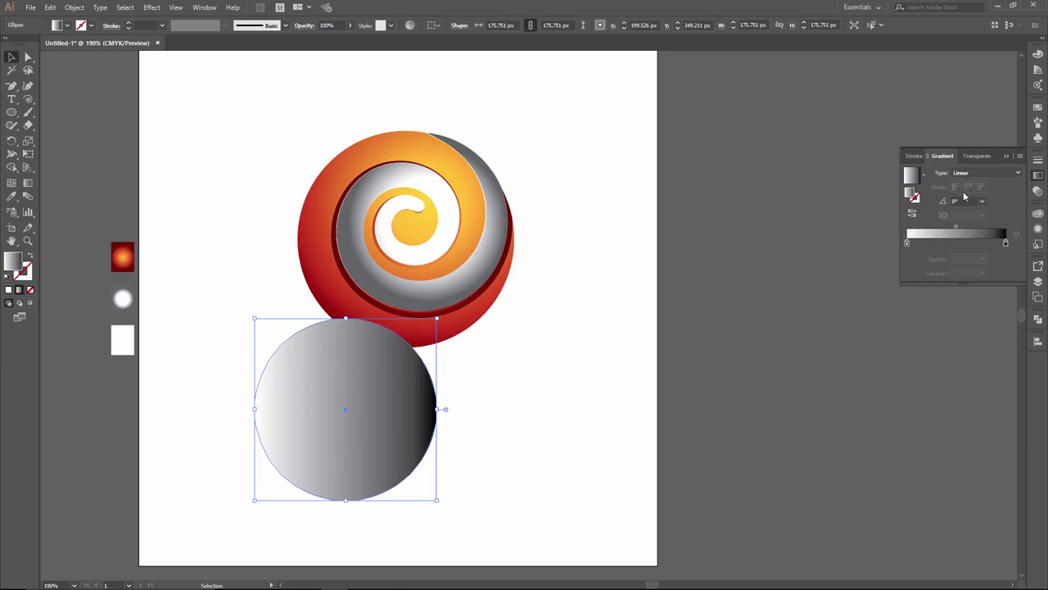
{"action": "left_click", "coordinate": [987, 173]}
{"action": "left_click", "coordinate": [970, 185]}
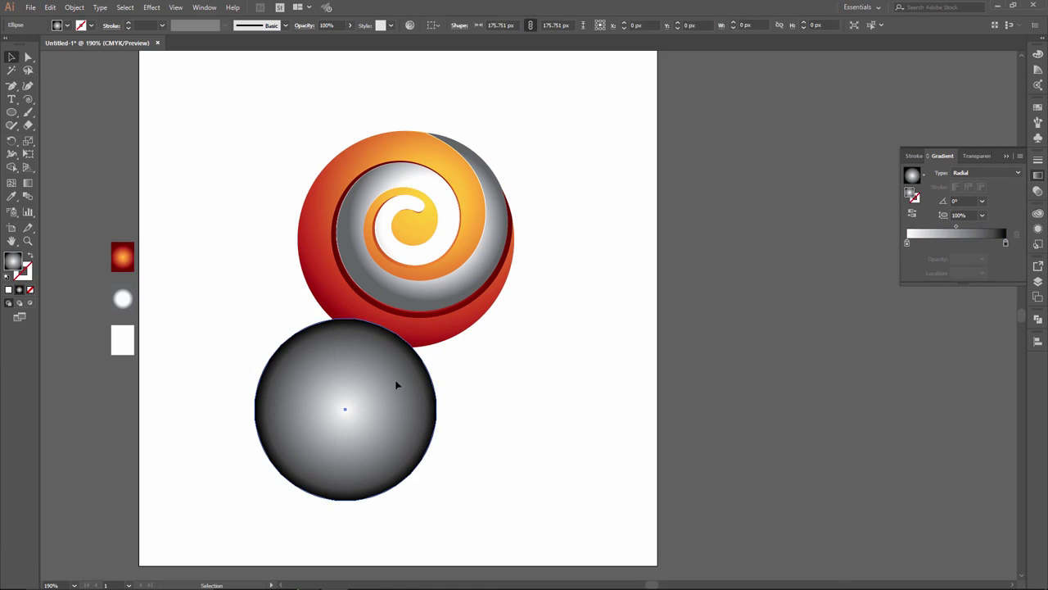
{"action": "left_click", "coordinate": [912, 213]}
{"action": "left_click", "coordinate": [1006, 244]}
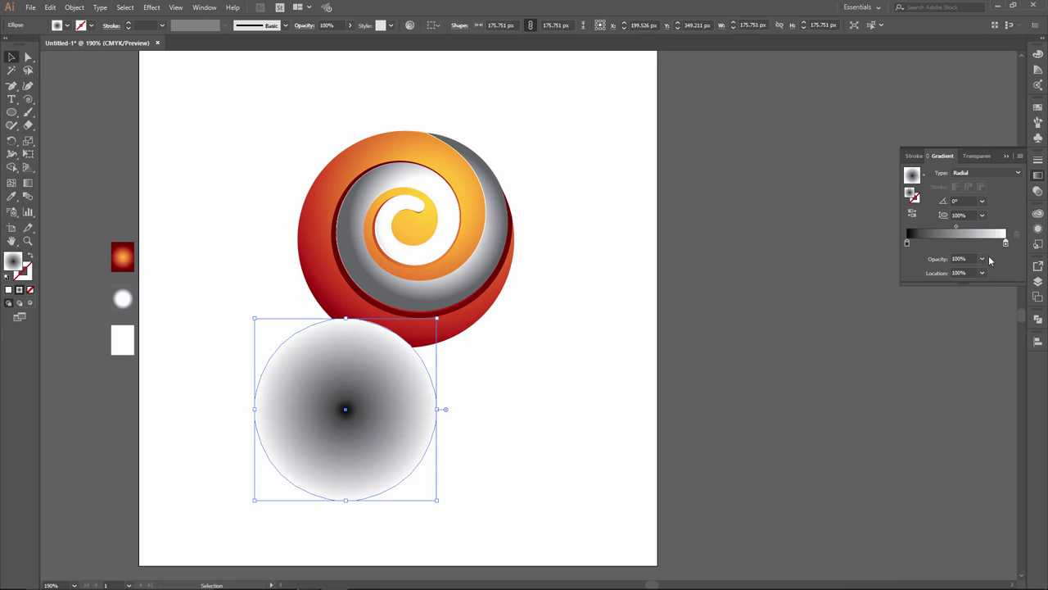
{"action": "left_click", "coordinate": [982, 259]}
{"action": "left_click", "coordinate": [971, 262]}
{"action": "double_click", "coordinate": [1006, 244]}
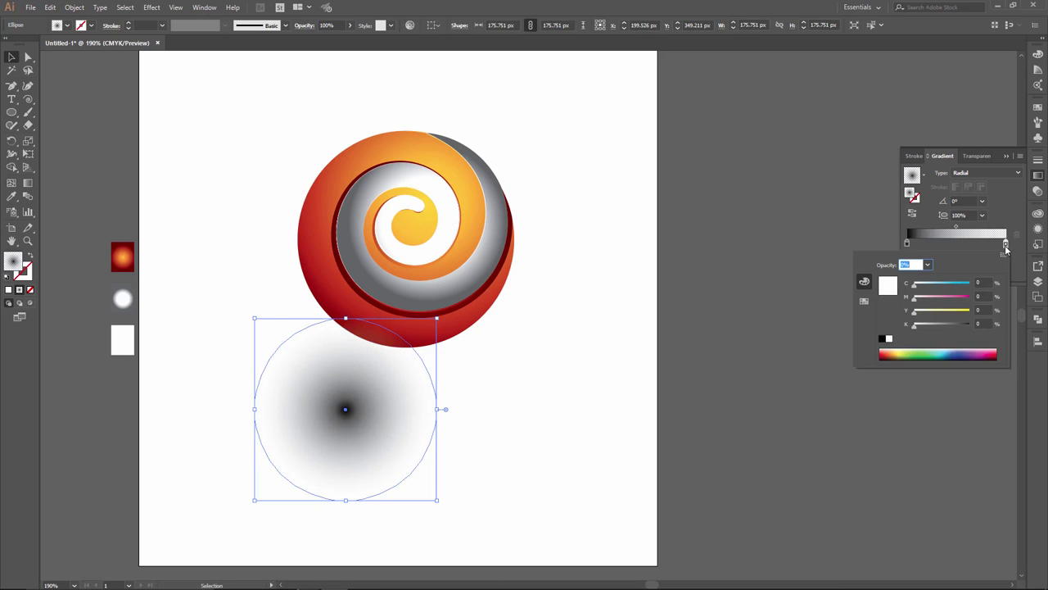
{"action": "left_click", "coordinate": [1038, 178]}
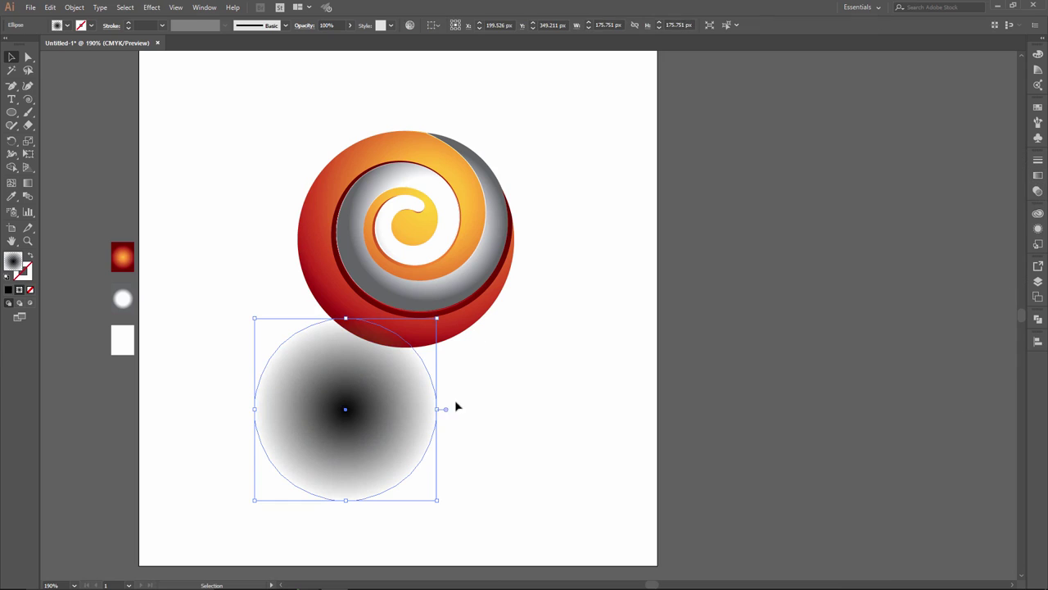
Step: Squash the circle into a flat ellipse under the sphere, with gradient midpoint at 34.86%
{"action": "left_click_drag", "start_coordinate": [351, 494], "coordinate": [351, 350]}
{"action": "mouse_move", "coordinate": [437, 333]}
{"action": "left_mouse_down"}
{"action": "mouse_move", "coordinate": [543, 335]}
{"action": "mouse_move", "coordinate": [471, 373]}
{"action": "left_mouse_up"}
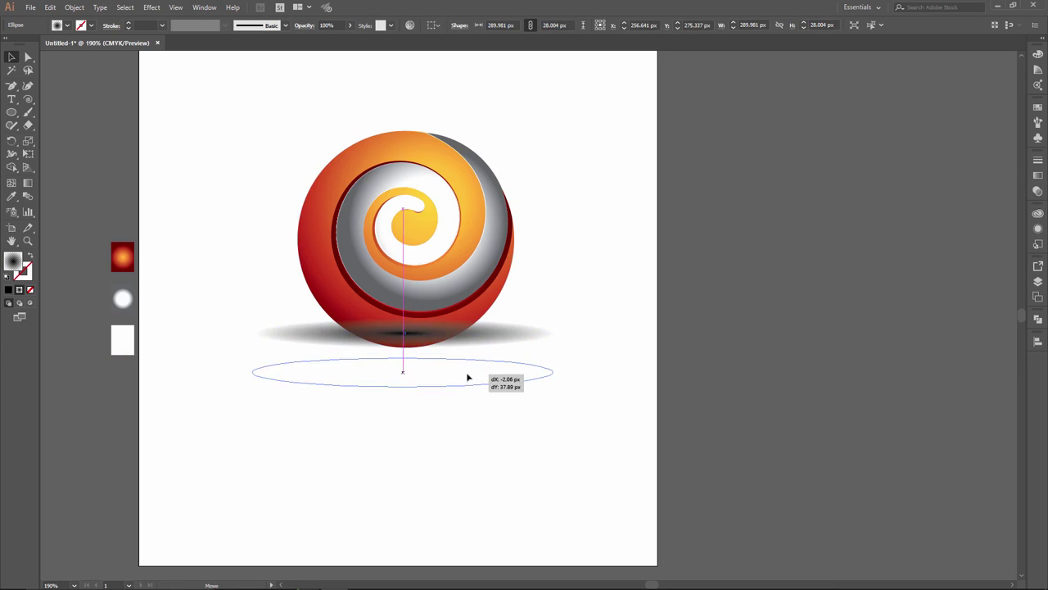
{"action": "left_click", "coordinate": [1039, 175]}
{"action": "left_click_drag", "start_coordinate": [956, 228], "coordinate": [941, 228]}
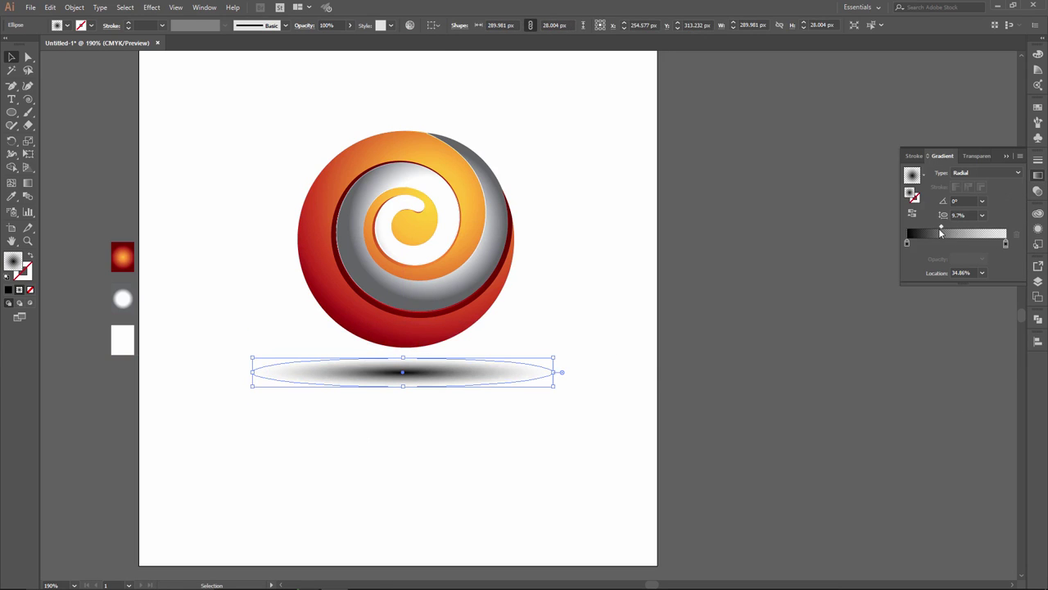
Step: Set the shadow's opacity to 48% and start a text point below it
{"action": "left_click", "coordinate": [975, 157]}
{"action": "left_click", "coordinate": [969, 186]}
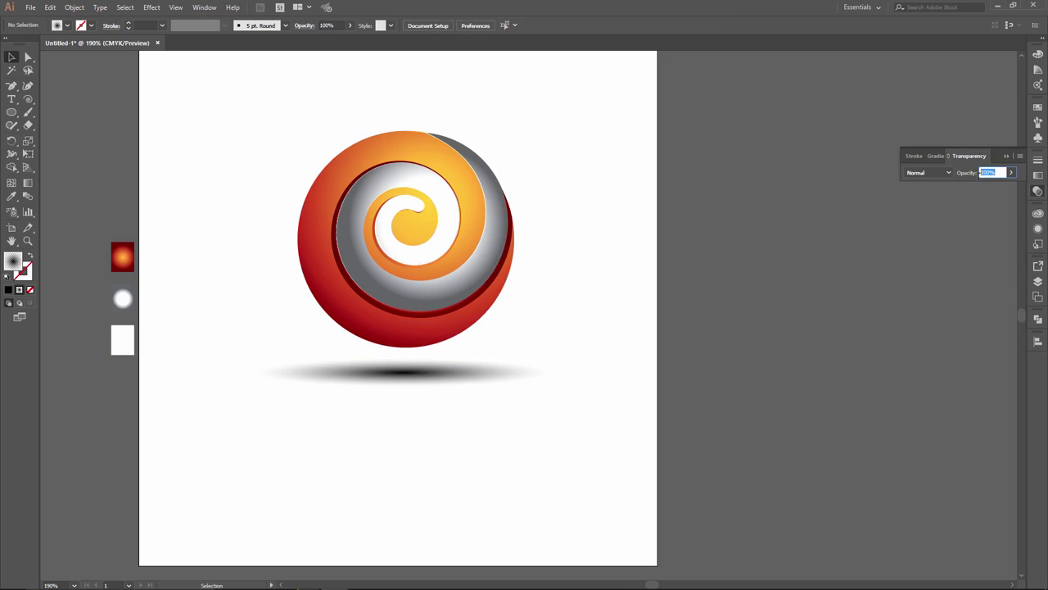
{"action": "left_click", "coordinate": [1011, 172]}
{"action": "left_click_drag", "start_coordinate": [1009, 186], "coordinate": [998, 187]}
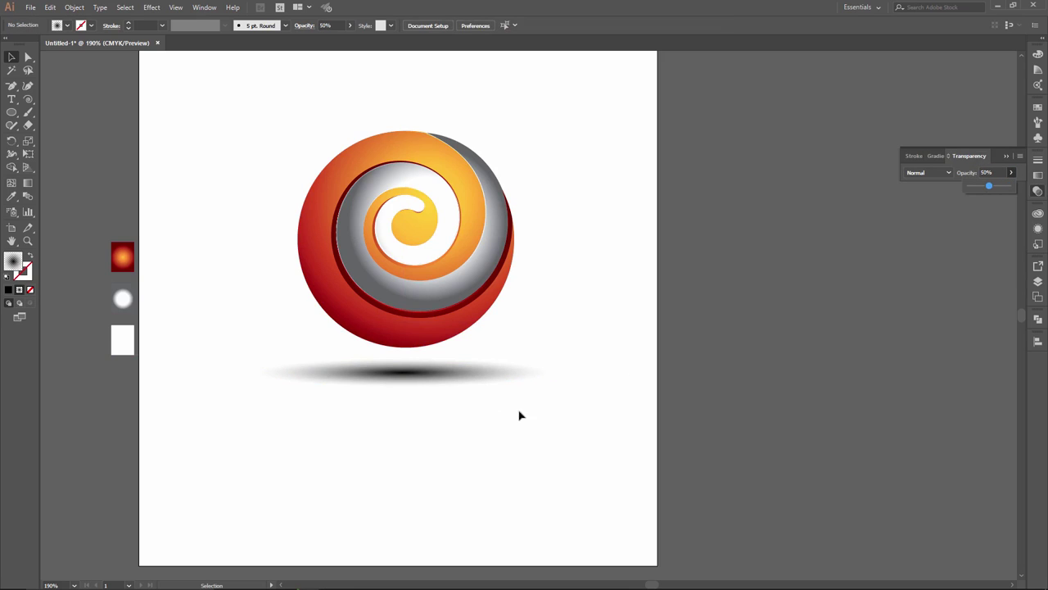
{"action": "key", "text": "ctrl+z"}
{"action": "key", "text": "ctrl+z"}
{"action": "left_click", "coordinate": [1011, 172]}
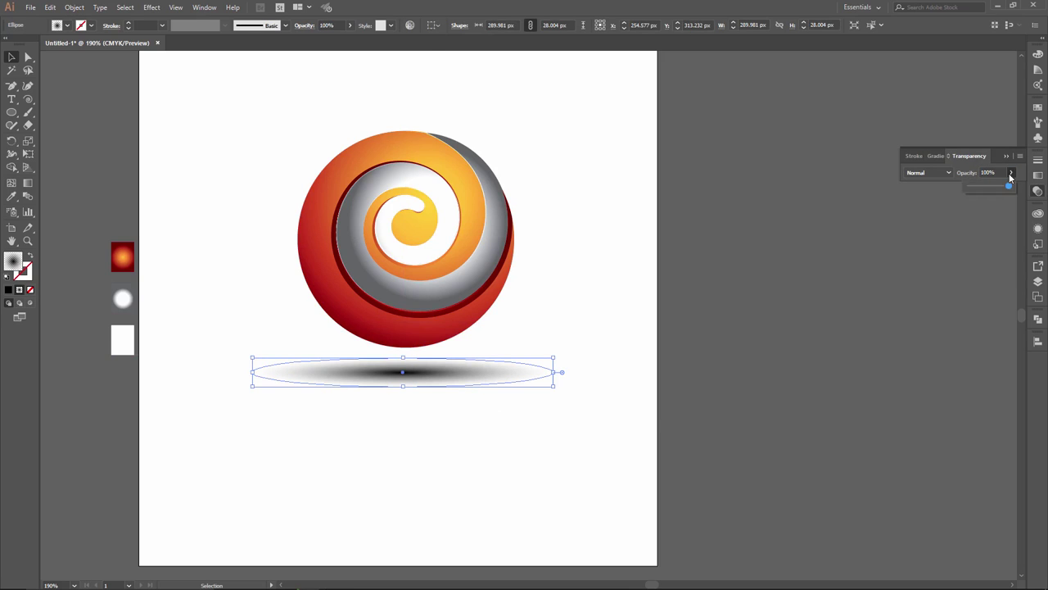
{"action": "left_click_drag", "start_coordinate": [1006, 187], "coordinate": [990, 187]}
{"action": "left_click", "coordinate": [576, 254]}
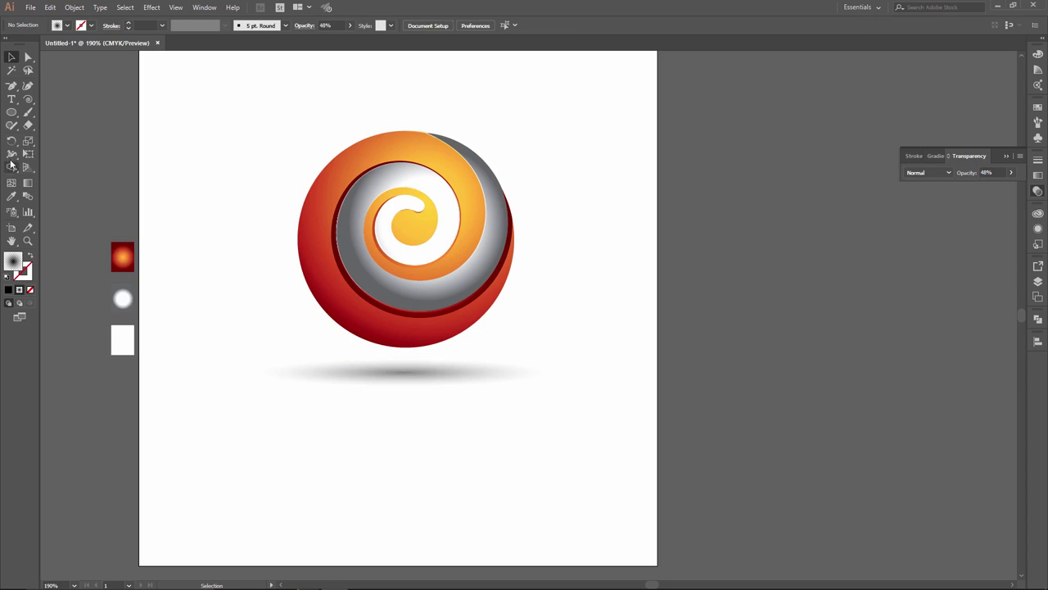
{"action": "key", "text": "t"}
{"action": "left_click", "coordinate": [377, 438]}
{"action": "type", "text": "COMPANY LOGO"}
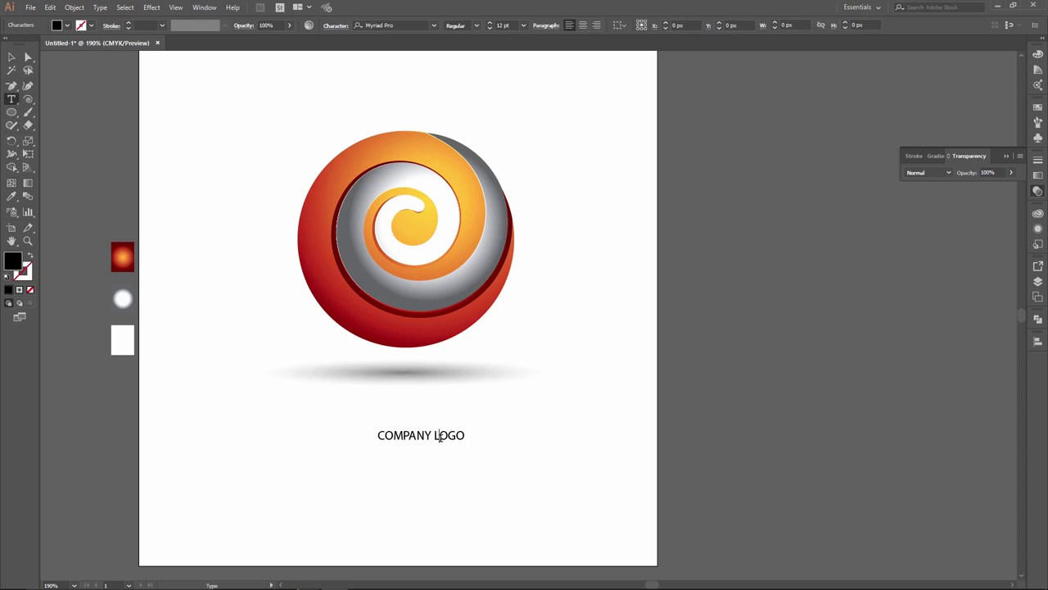
Step: Set the COMPANY LOGO text to 48 pt, then move and scale it under the shadow
{"action": "key", "text": "ctrl+a"}
{"action": "left_click", "coordinate": [524, 25]}
{"action": "left_click", "coordinate": [538, 198]}
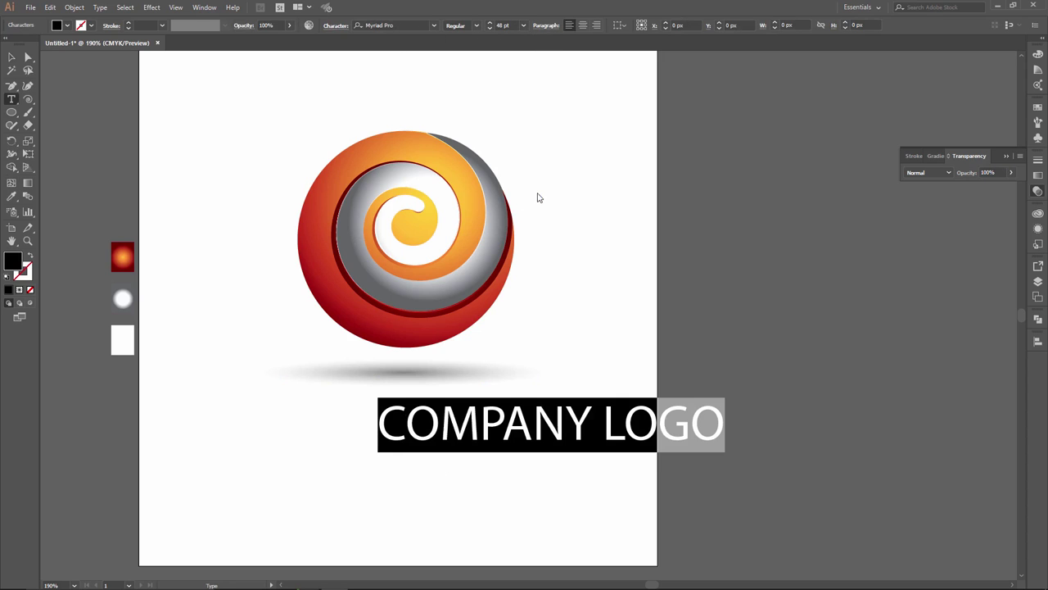
{"action": "left_click", "coordinate": [11, 57]}
{"action": "left_click_drag", "start_coordinate": [641, 430], "coordinate": [499, 409]}
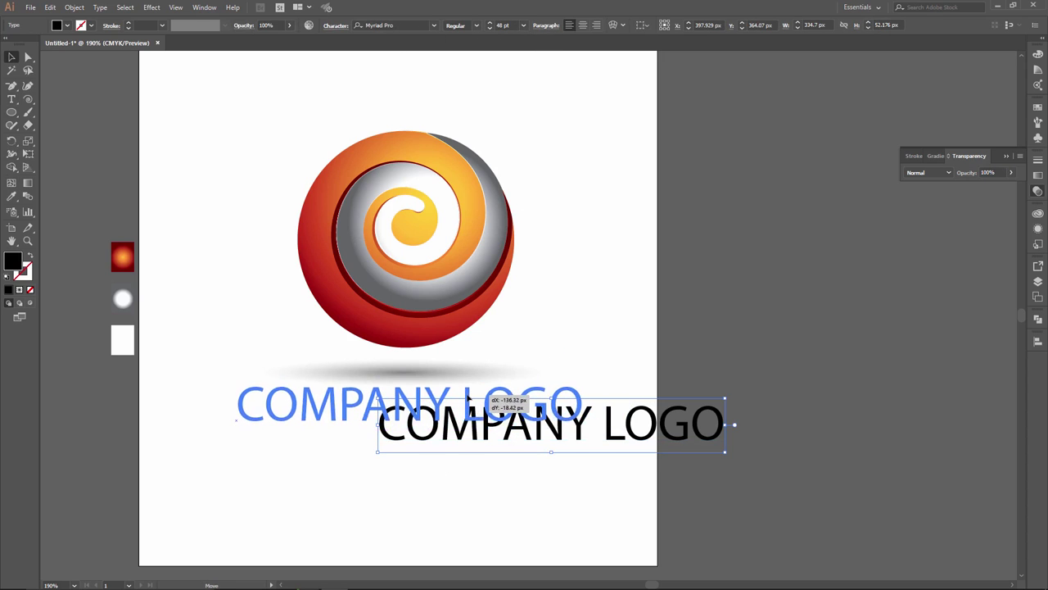
{"action": "left_click_drag", "start_coordinate": [578, 383], "coordinate": [553, 386]}
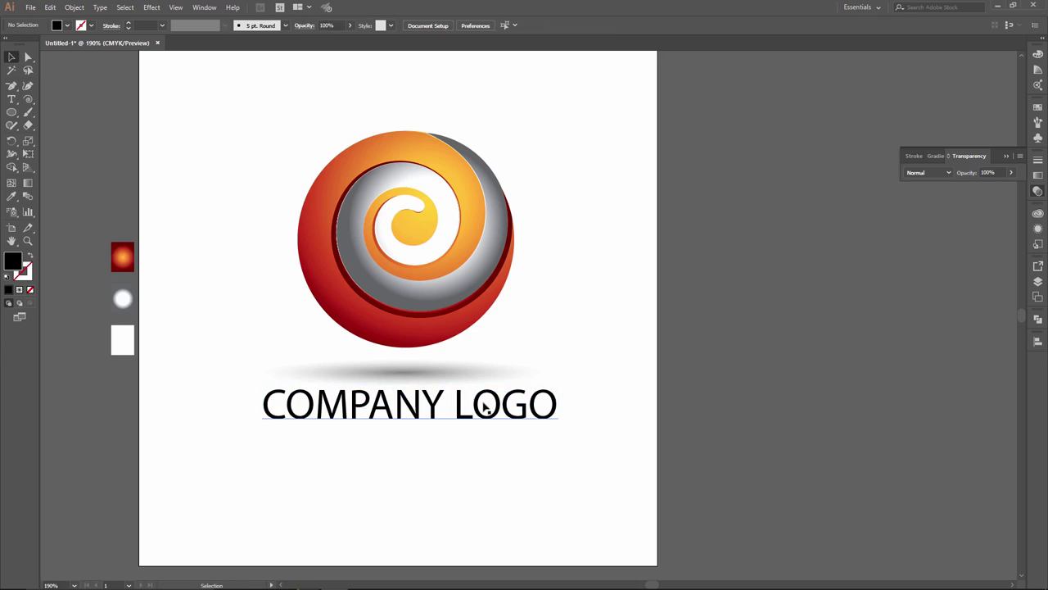
Step: Make the word COMPANY bold and colour the whole text gray
{"action": "key", "text": "t"}
{"action": "left_click_drag", "start_coordinate": [445, 403], "coordinate": [271, 403]}
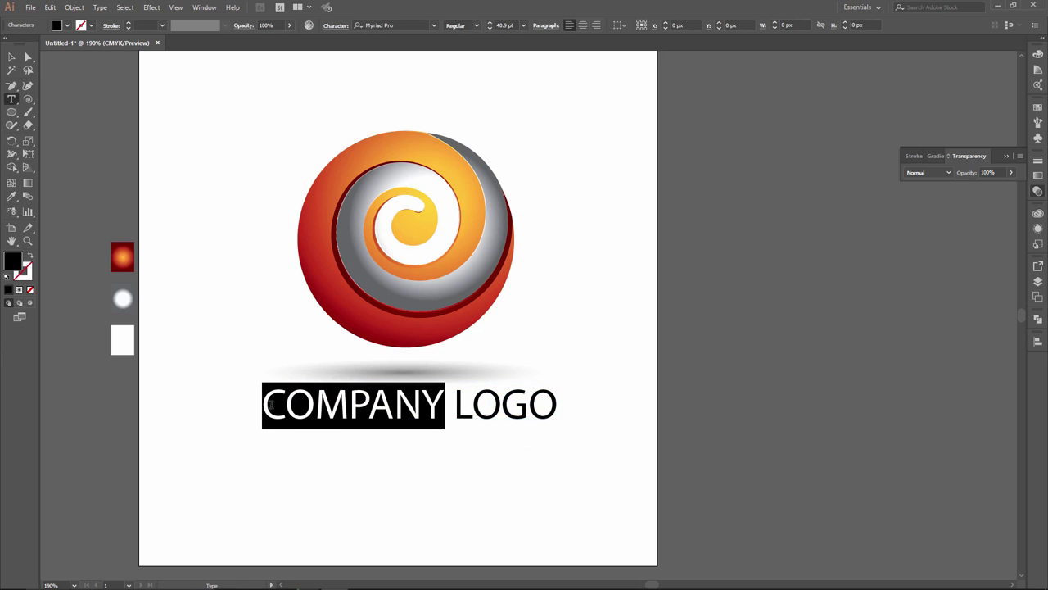
{"action": "left_click", "coordinate": [475, 25]}
{"action": "left_click", "coordinate": [473, 121]}
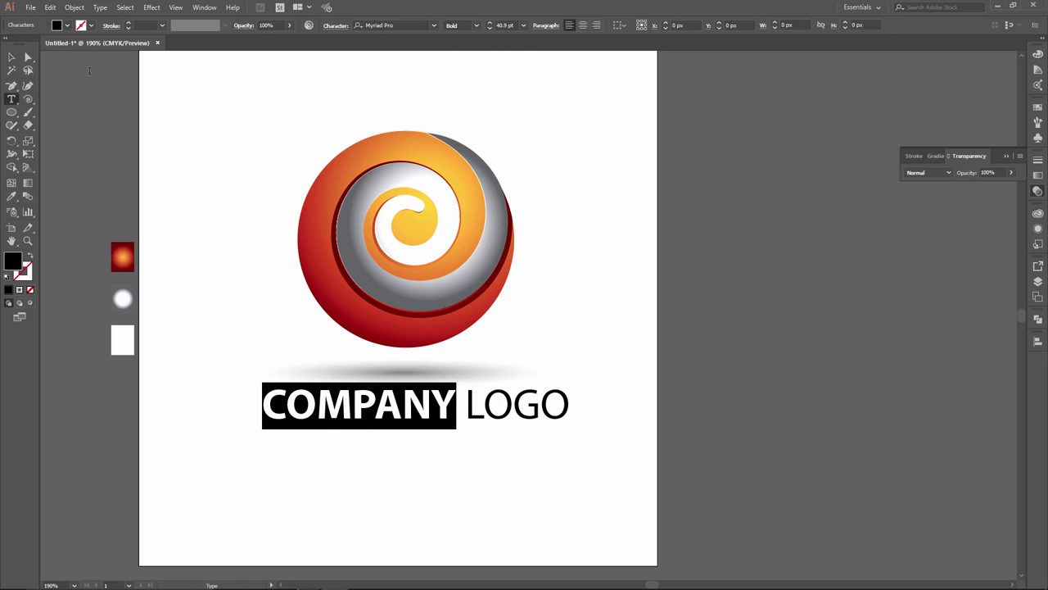
{"action": "key", "text": "Escape"}
{"action": "left_click", "coordinate": [66, 26]}
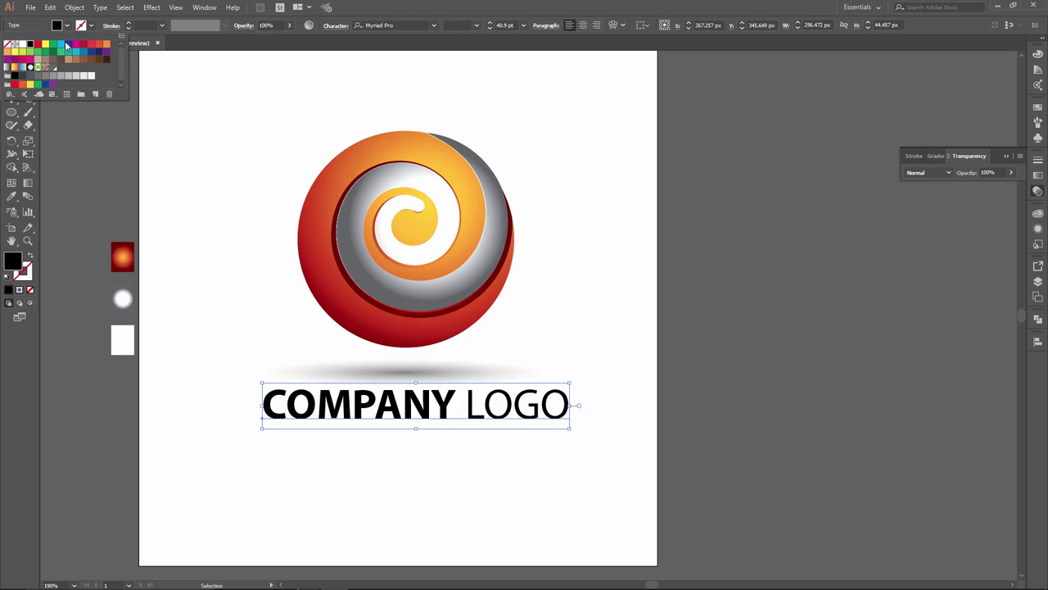
{"action": "left_click", "coordinate": [38, 78]}
Step: Lift the shadow ellipse slightly and shift the text left to centre it
{"action": "left_click", "coordinate": [573, 341]}
{"action": "left_click", "coordinate": [407, 369]}
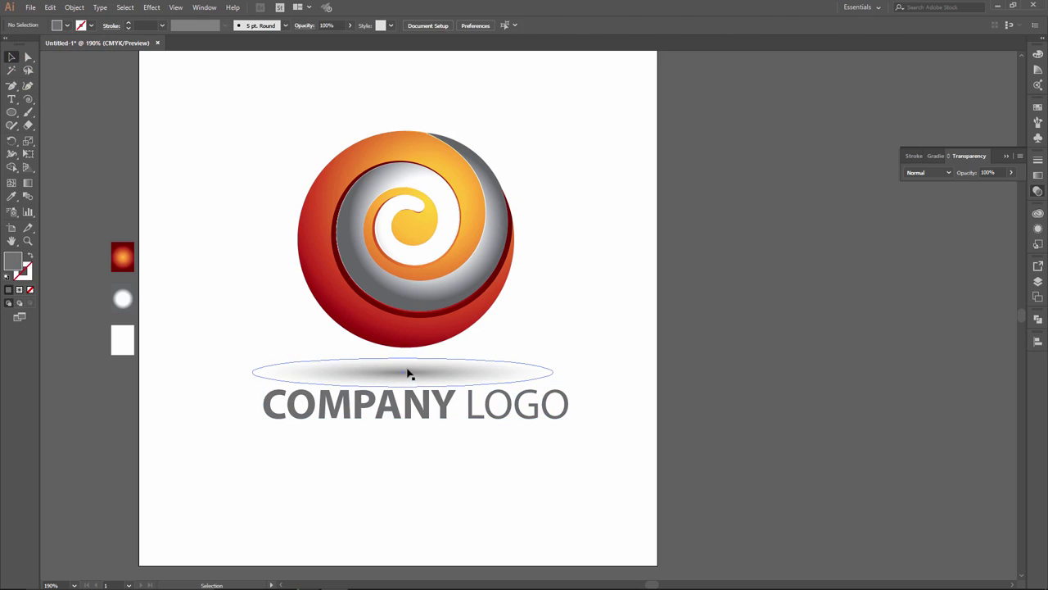
{"action": "left_click_drag", "start_coordinate": [402, 385], "coordinate": [402, 368]}
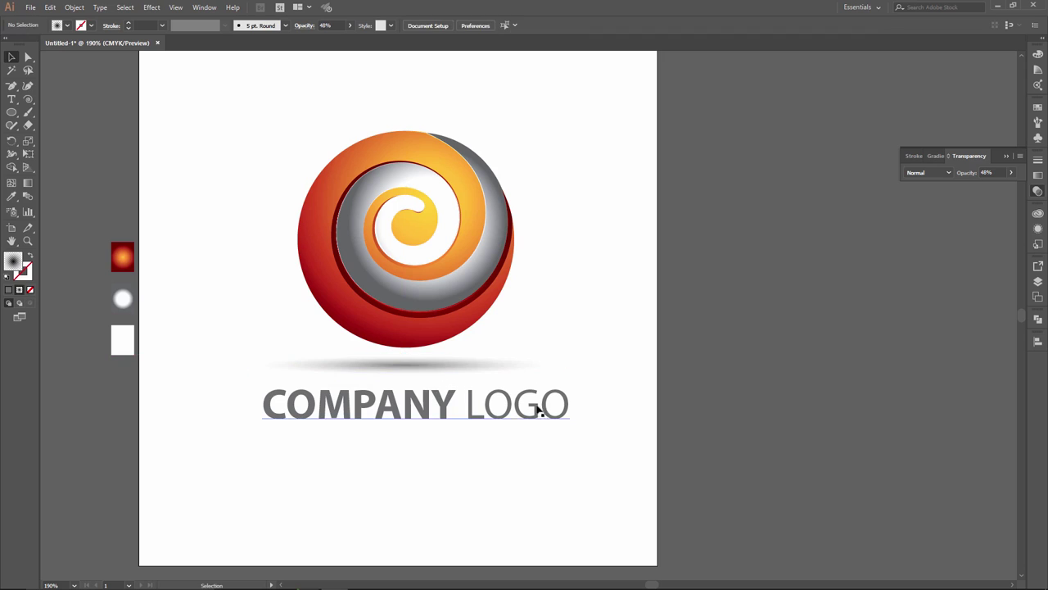
{"action": "left_click_drag", "start_coordinate": [494, 418], "coordinate": [488, 418]}
{"action": "left_click", "coordinate": [566, 264]}
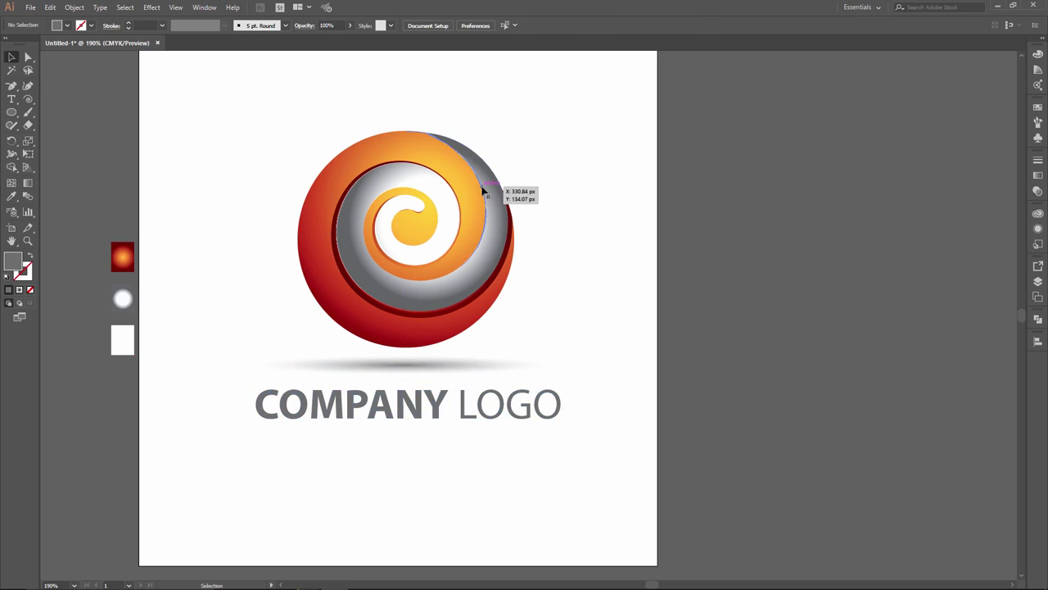
Step: Select the inner spiral group and move it down 1 px with the Down arrow
{"action": "left_click", "coordinate": [487, 187]}
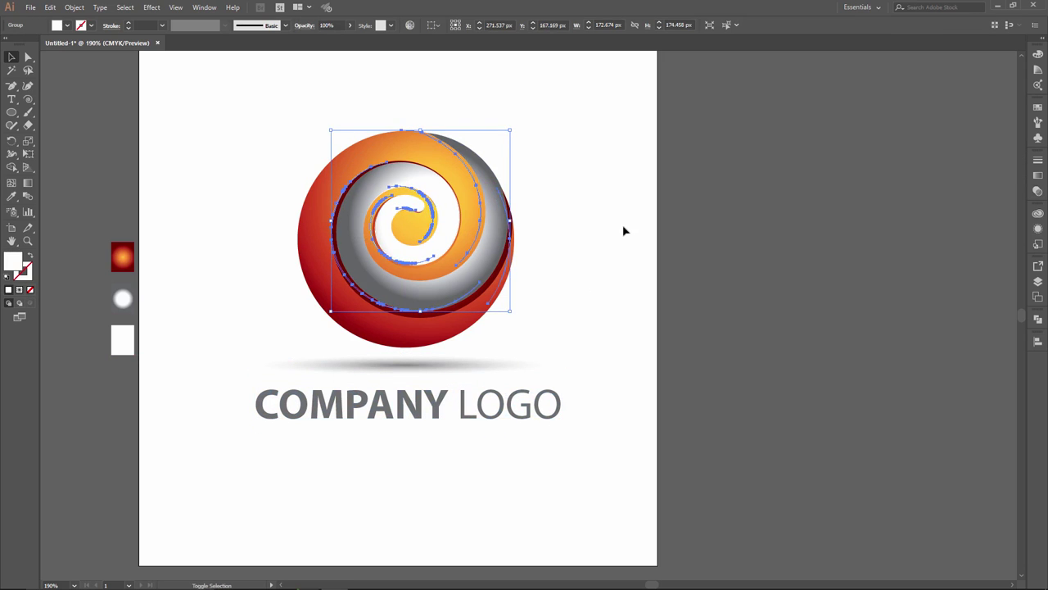
{"action": "left_click", "coordinate": [726, 259]}
{"action": "left_click", "coordinate": [445, 240]}
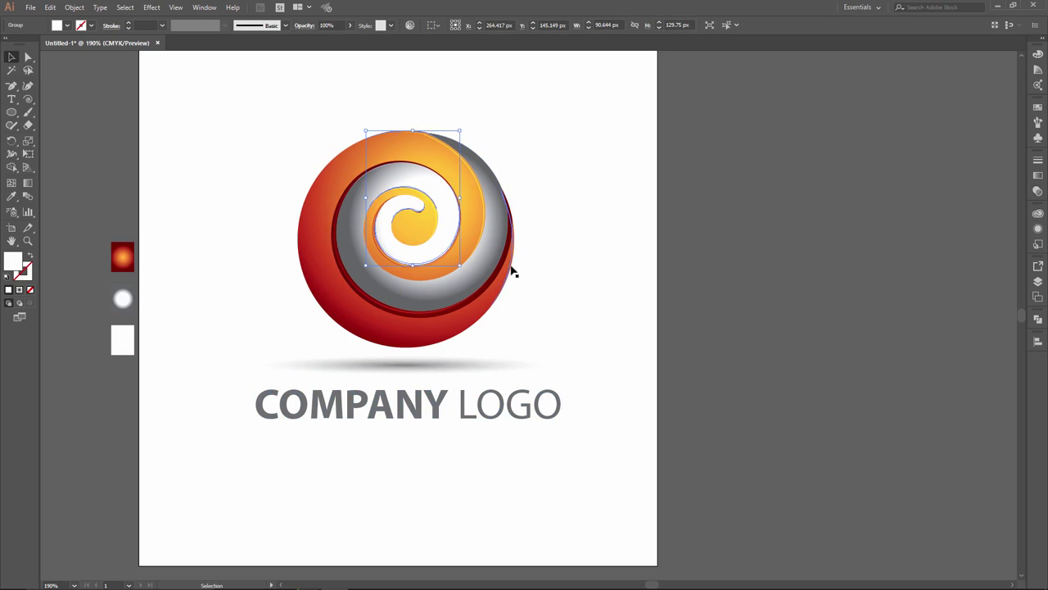
{"action": "key", "text": "Down"}
{"action": "left_click", "coordinate": [760, 293]}
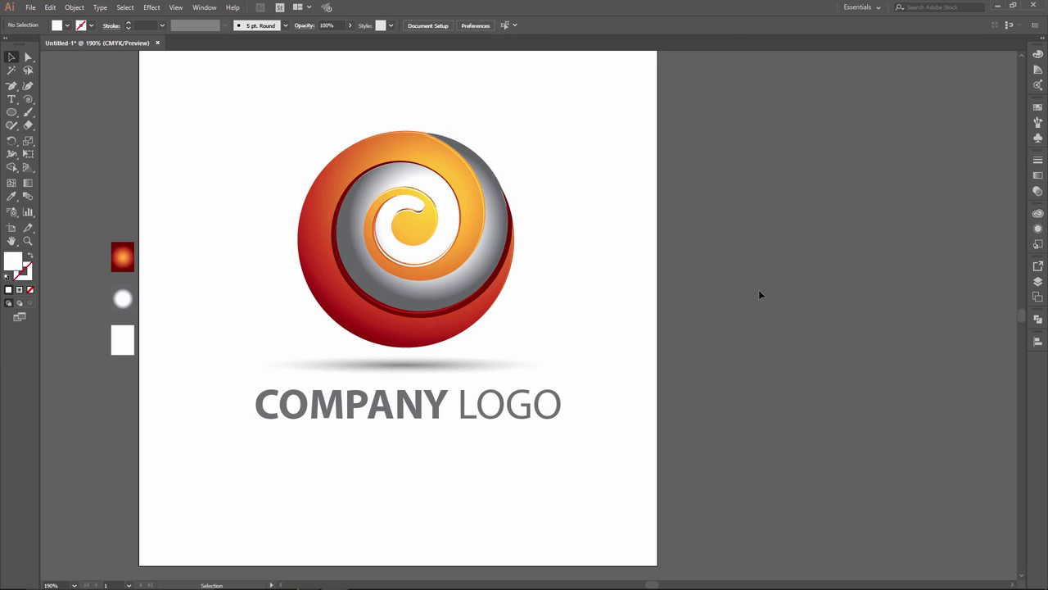
{"action": "left_click", "coordinate": [505, 198]}
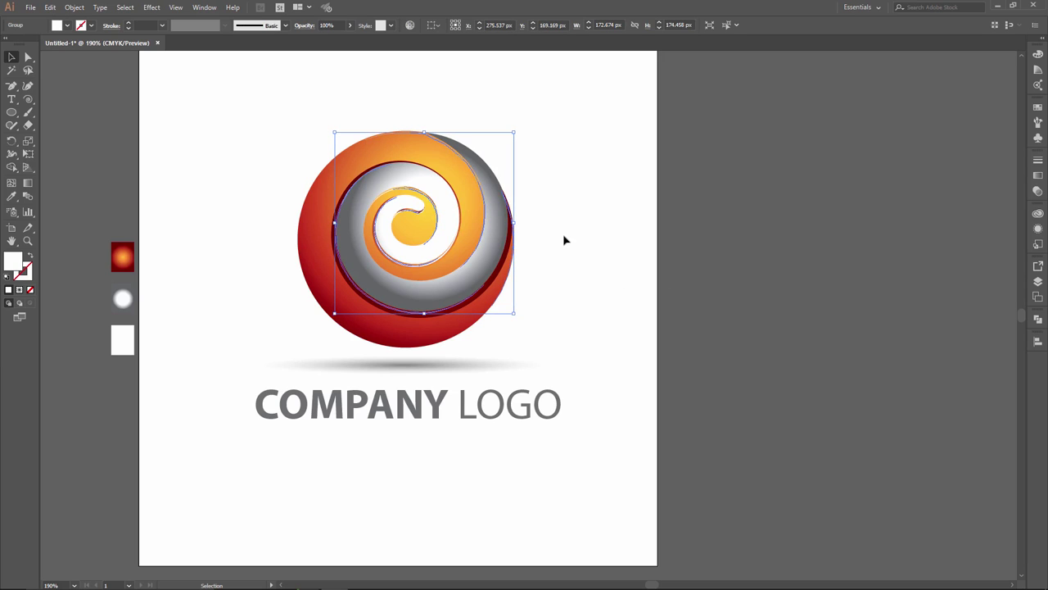